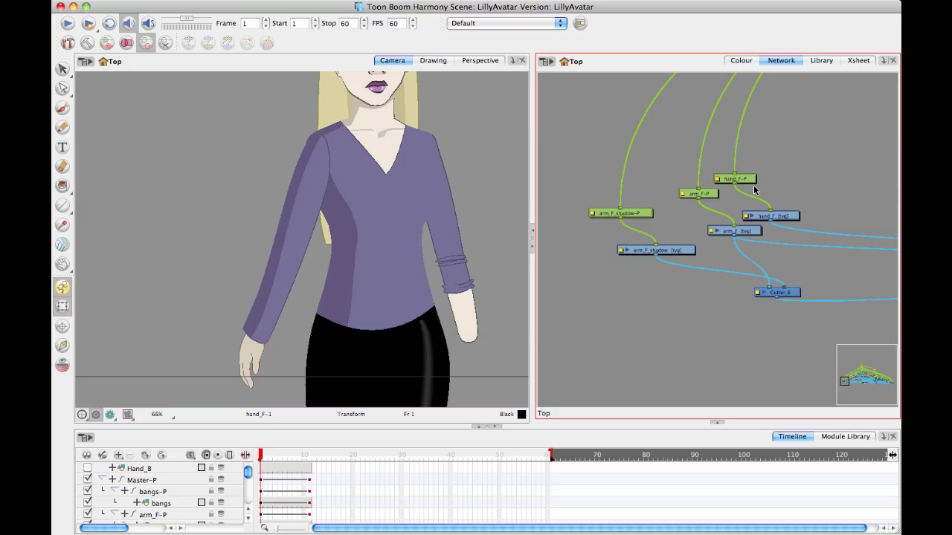
# Step: Move the hand_F-P and hand_F nodes up-right, then widen and reframe the Camera view on the upper body
pyautogui.moveTo(792, 149); pyautogui.dragTo(814, 191)
pyautogui.click(833, 160)
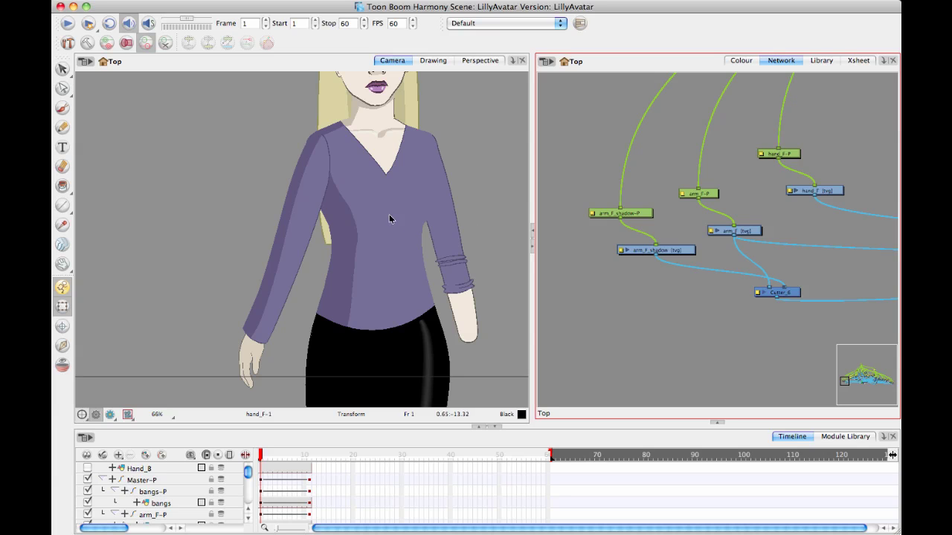
pyautogui.moveTo(388, 214); pyautogui.dragTo(390, 174)
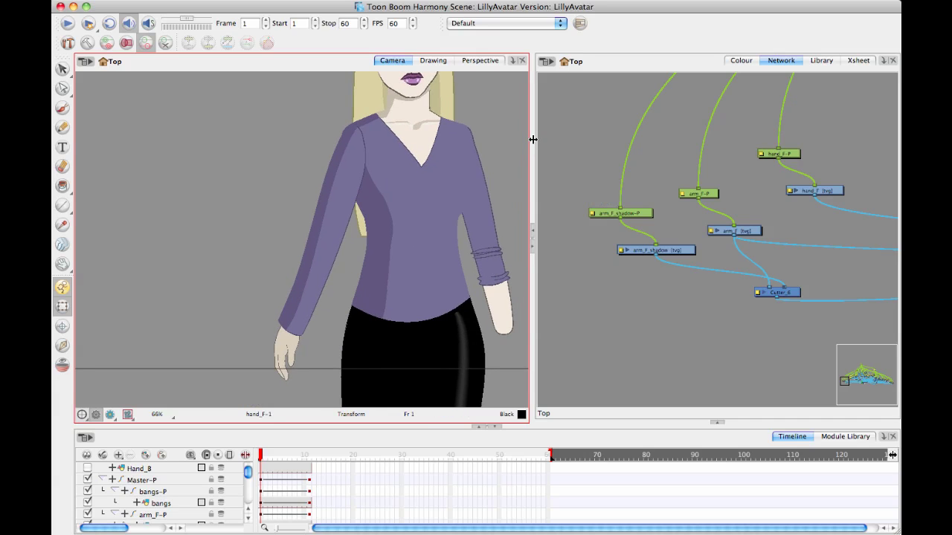
pyautogui.moveTo(533, 139); pyautogui.dragTo(578, 140)
pyautogui.moveTo(452, 173); pyautogui.dragTo(444, 195)
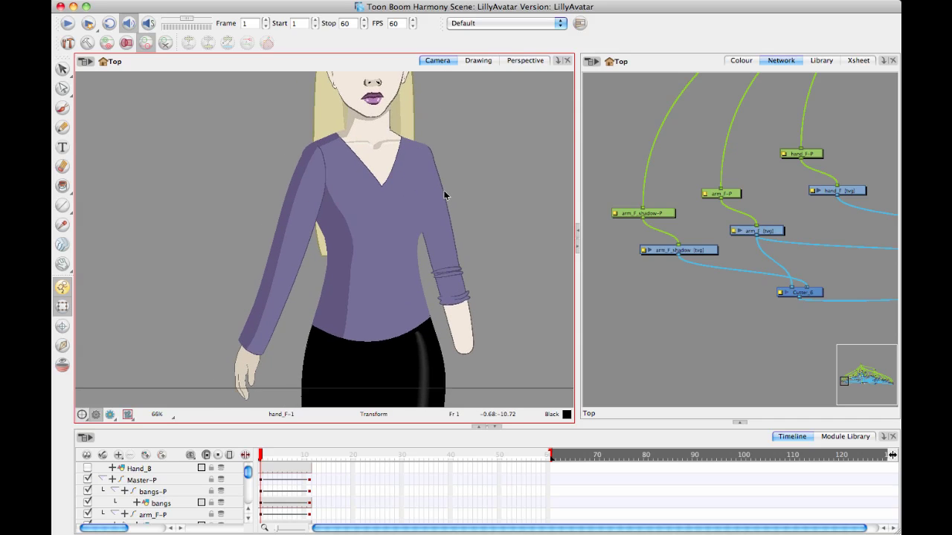
# Step: Select the torso_shadow3 shoulder shadow, zoom in on the neckline, and delete it
pyautogui.click(324, 145)
pyautogui.scroll(5, 446, 182)
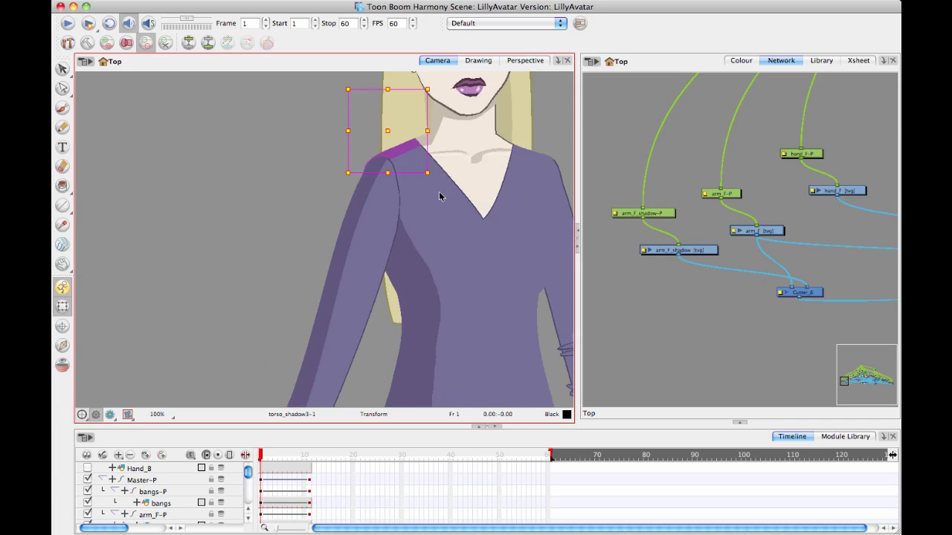
pyautogui.moveTo(505, 194); pyautogui.dragTo(416, 268)
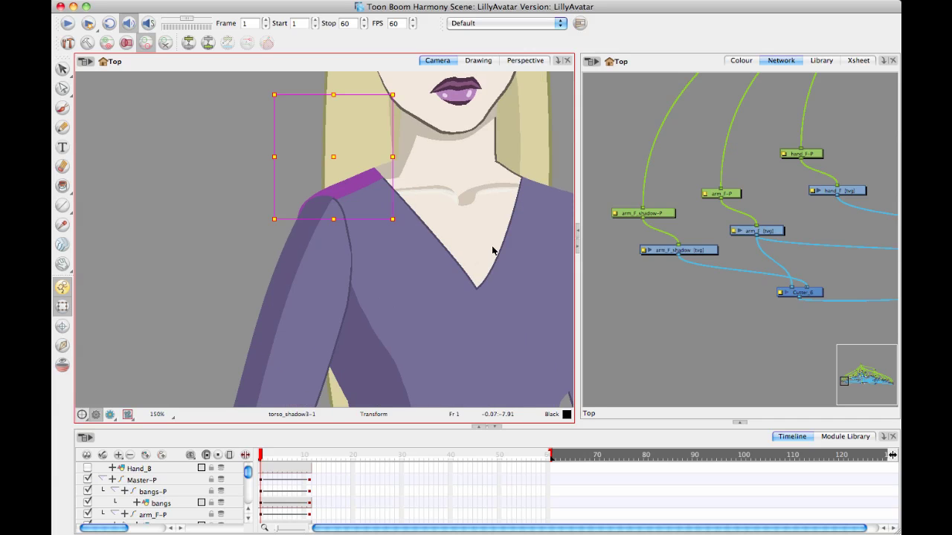
pyautogui.press('Delete')
# Step: Restore torso_shadow3 with Ctrl+Z, set it back onto the shoulder, and reselect it
pyautogui.press('space')
pyautogui.scroll(-3, 408, 179)
pyautogui.hotkey('ctrl', 'z')
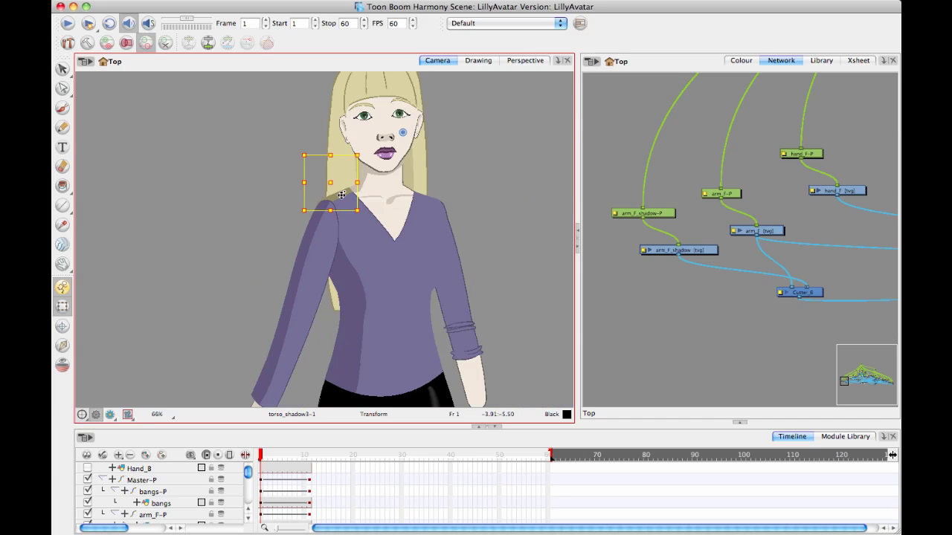
pyautogui.moveTo(336, 192); pyautogui.dragTo(359, 214)
pyautogui.press('Escape')
pyautogui.press('Delete')
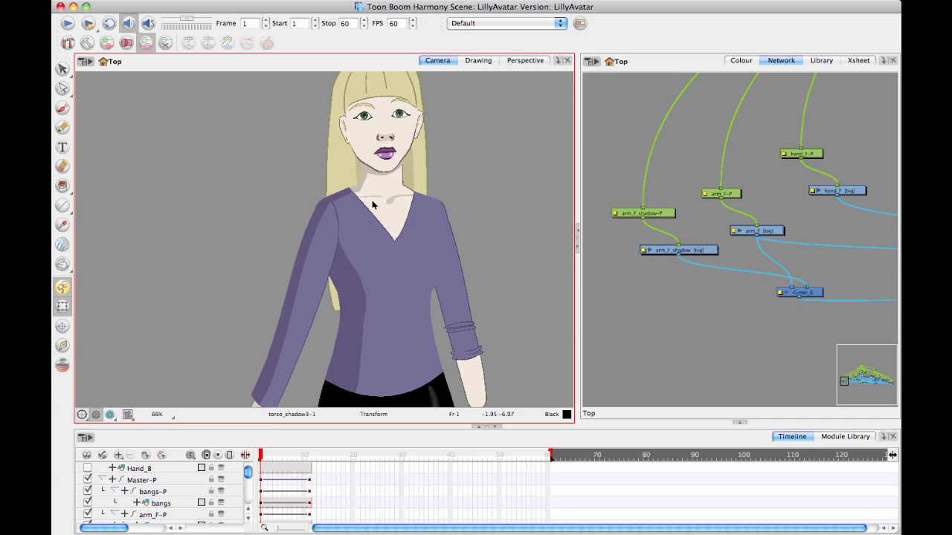
pyautogui.click(340, 198)
# Step: Pan the network to torso_shadow3, move Cutter_5 lower, and select the shirt and torso_shadow3 nodes
pyautogui.hscroll(3, 602, 174)
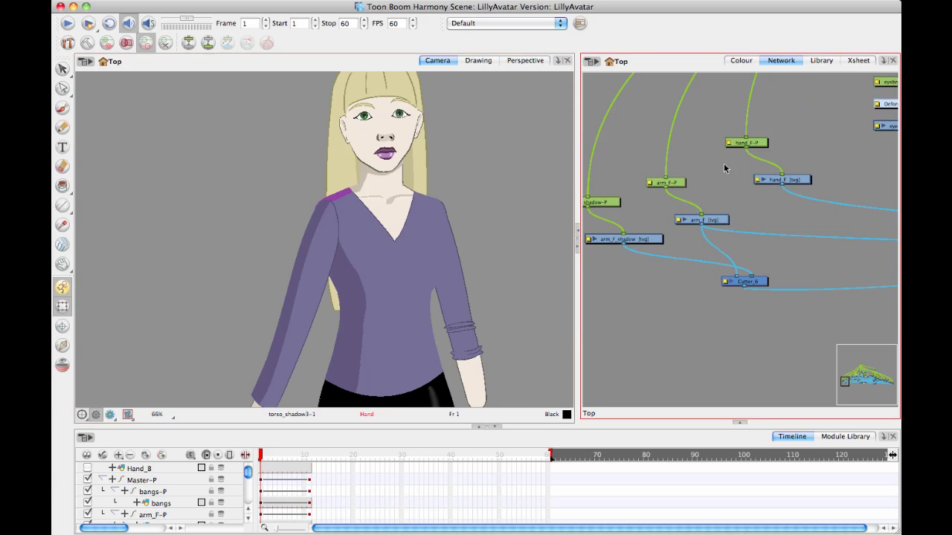
pyautogui.hscroll(3, 742, 168)
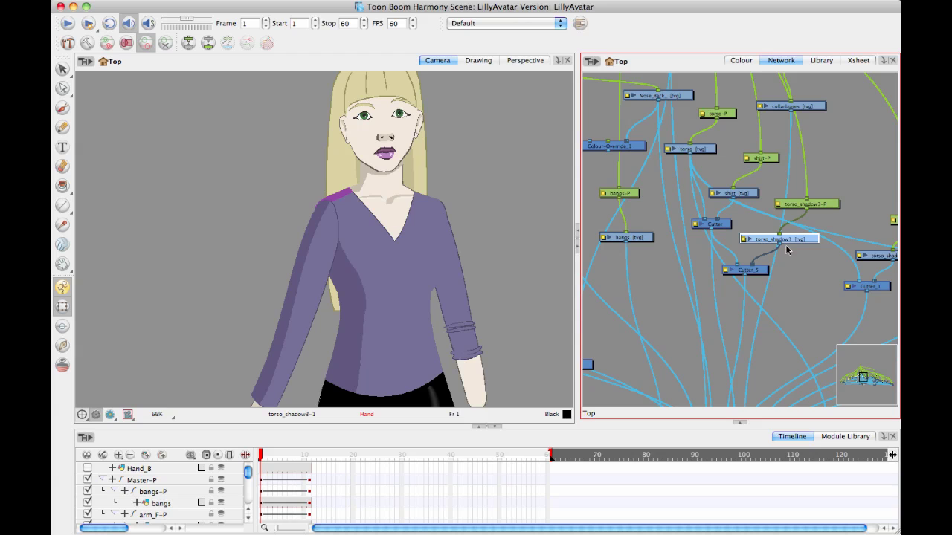
pyautogui.scroll(-2, 763, 223)
pyautogui.scroll(3, 734, 192)
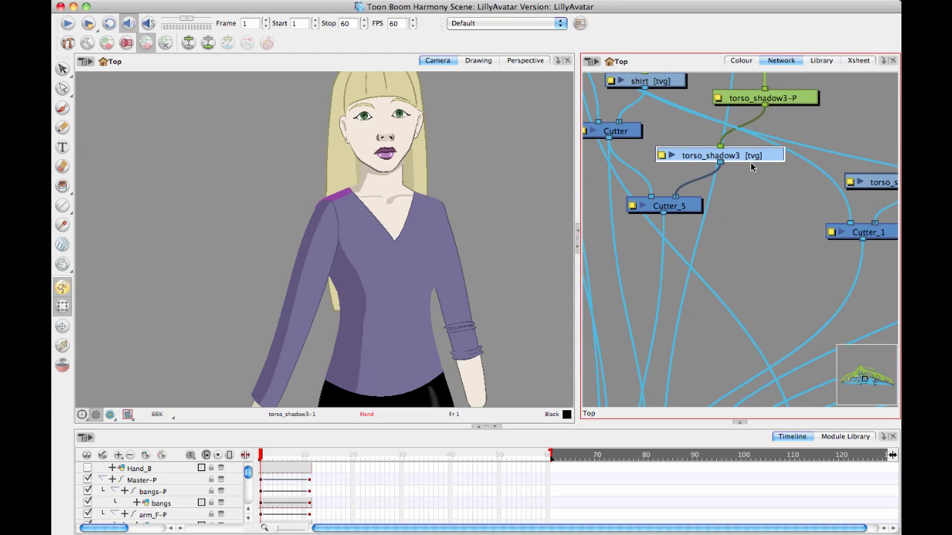
pyautogui.scroll(2, 780, 201)
pyautogui.hscroll(-3, 781, 201)
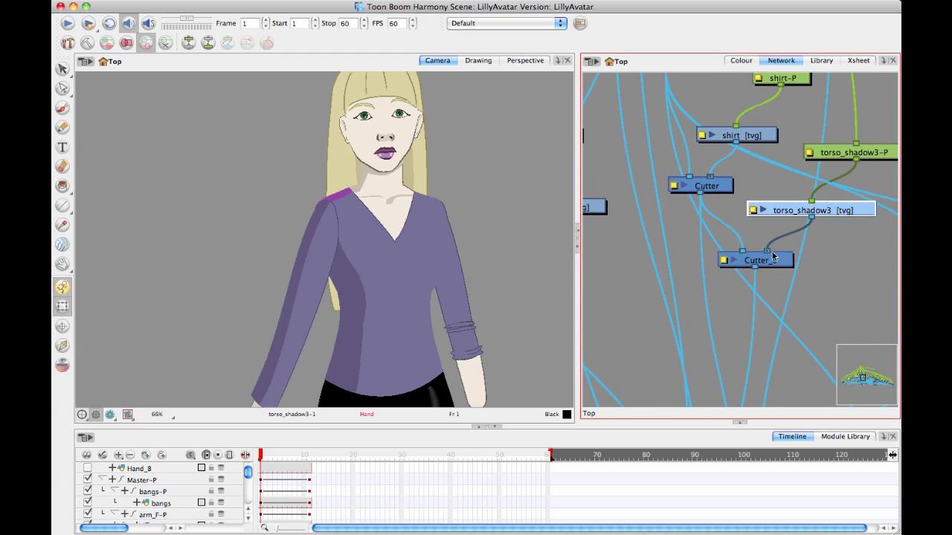
pyautogui.moveTo(766, 263); pyautogui.dragTo(769, 292)
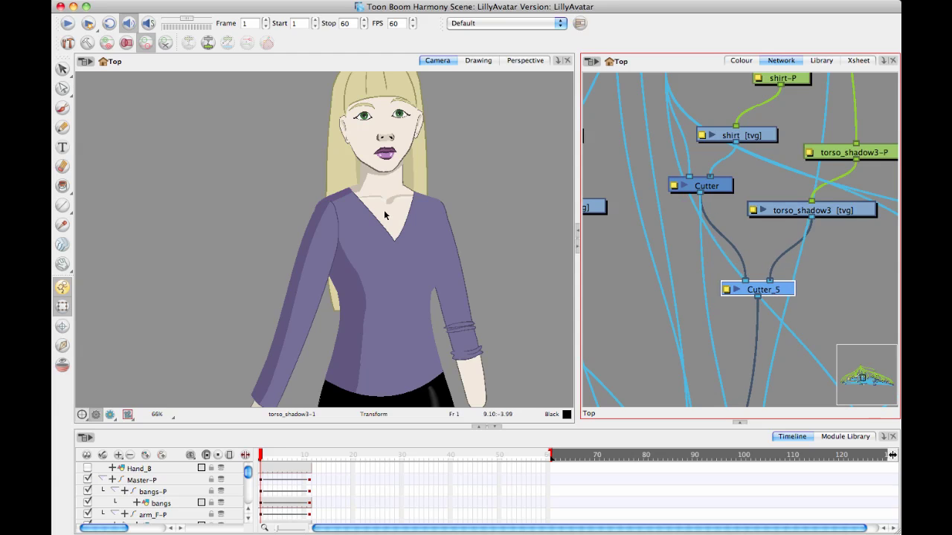
pyautogui.click(383, 261)
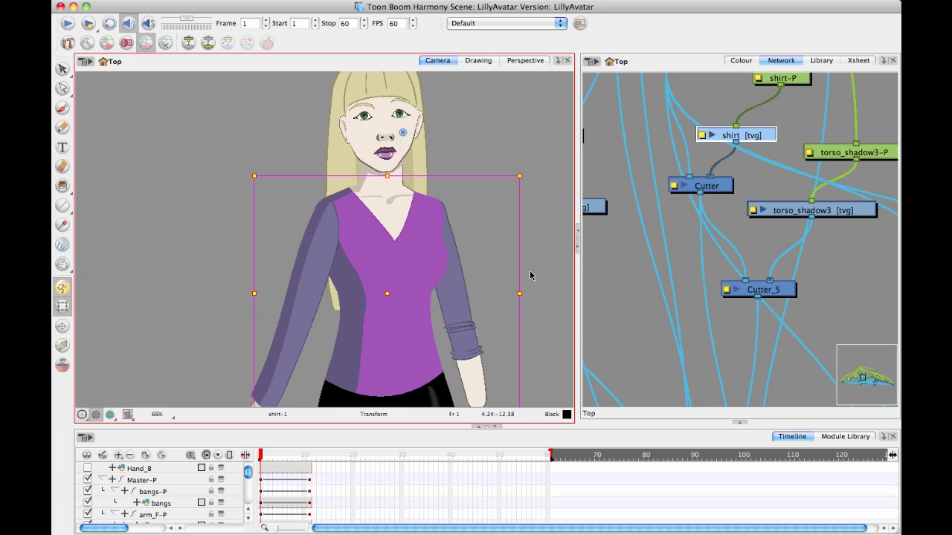
pyautogui.click(848, 211)
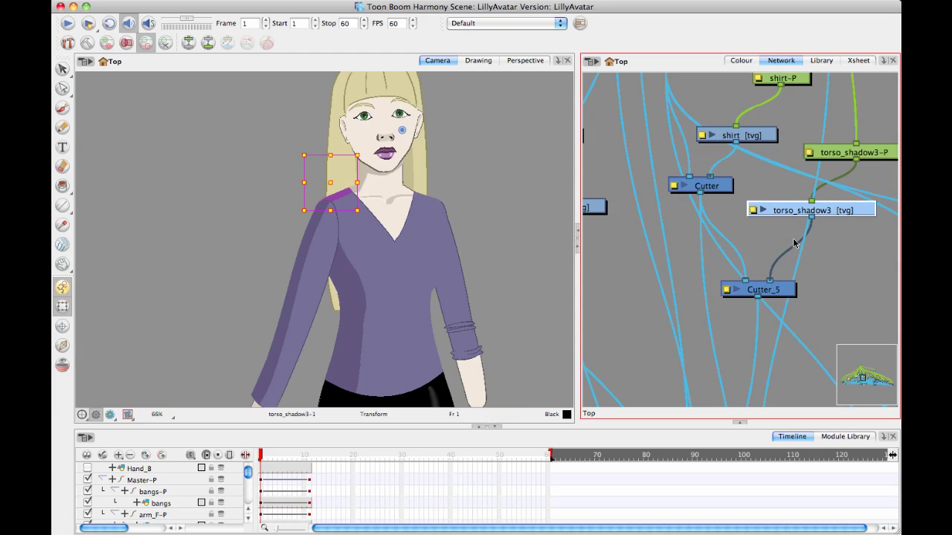
# Step: Close the Cutter_5 Layer Properties with Inverted enabled and zoom the Camera view to 100%
pyautogui.click(726, 290)
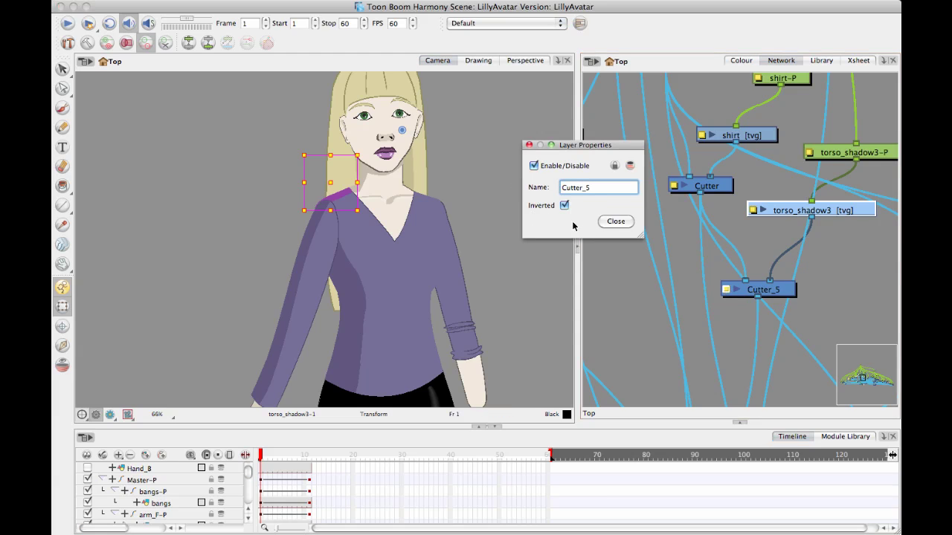
pyautogui.click(623, 221)
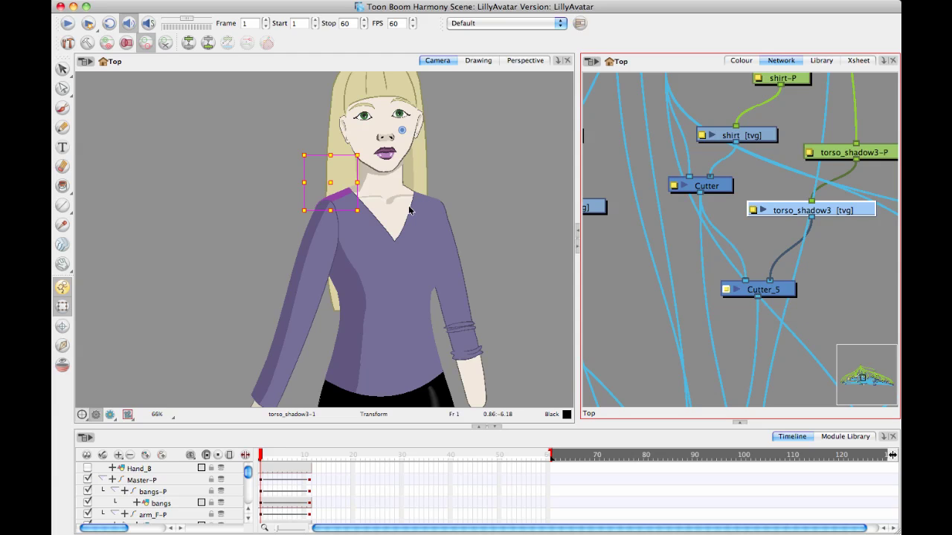
pyautogui.scroll(1, 320, 200)
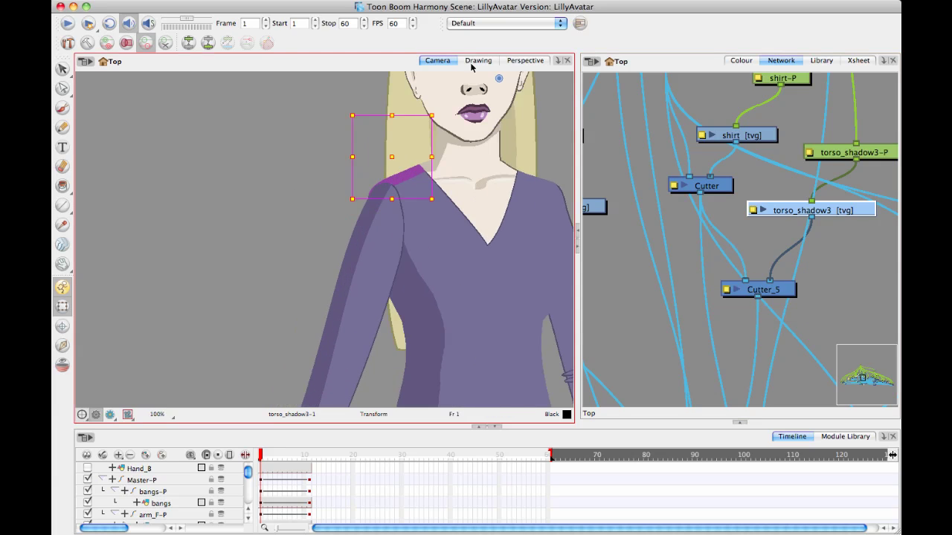
pyautogui.click(474, 63)
pyautogui.moveTo(281, 308); pyautogui.dragTo(349, 255)
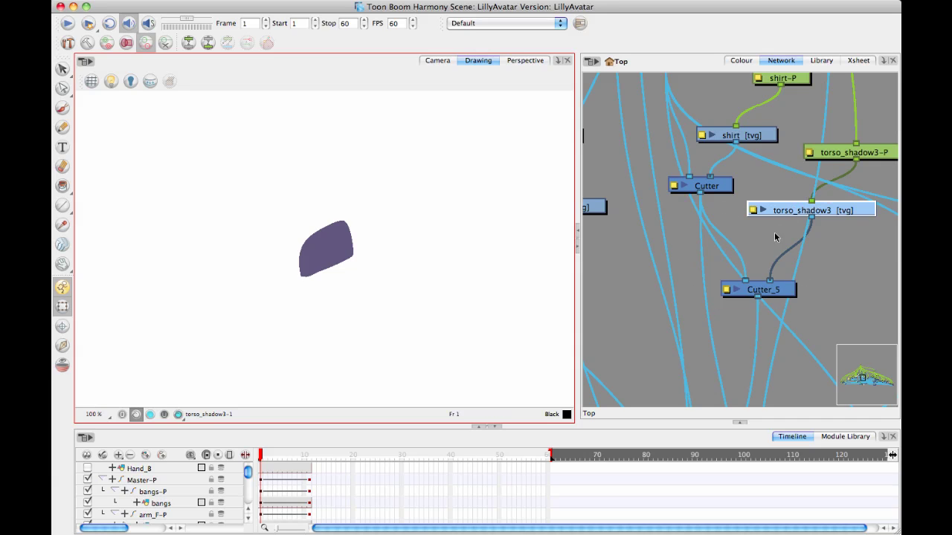
pyautogui.click(438, 61)
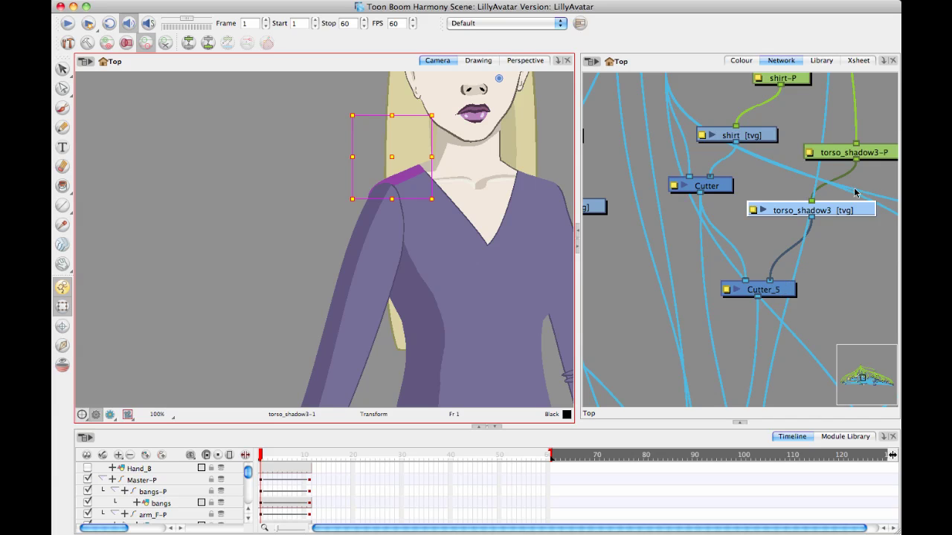
# Step: Shift the front torso shadow side to side and back to check its trimming
pyautogui.click(433, 316)
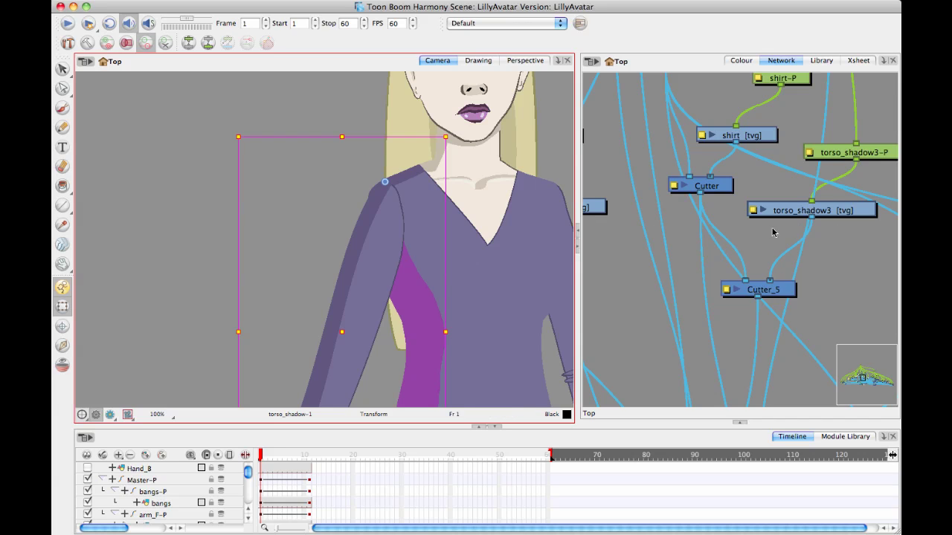
pyautogui.scroll(-3, 313, 213)
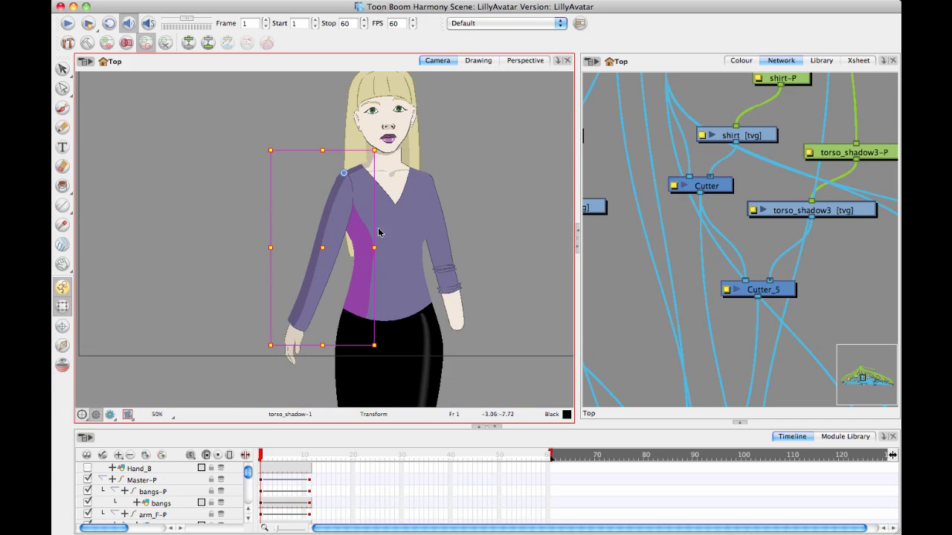
pyautogui.moveTo(368, 248); pyautogui.dragTo(395, 250)
pyautogui.click(489, 228)
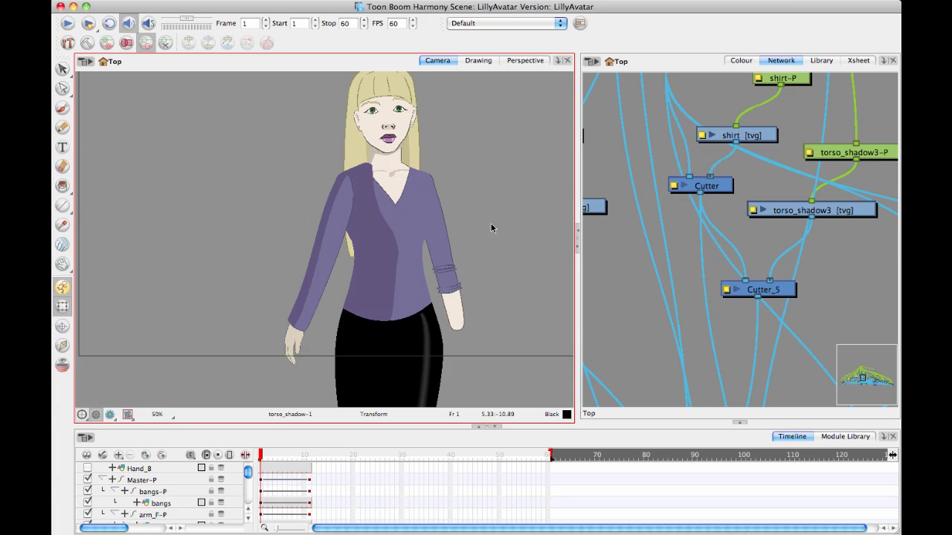
# Step: Slide the torso_shadow3 shoulder shadow slightly down and right around the shoulder
pyautogui.scroll(2, 361, 183)
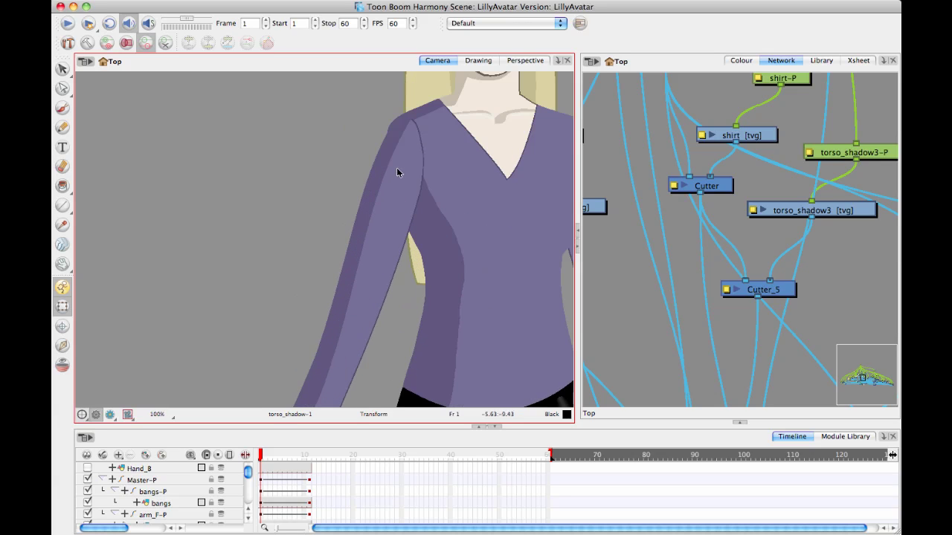
pyautogui.moveTo(414, 121); pyautogui.dragTo(330, 165)
pyautogui.click(331, 162)
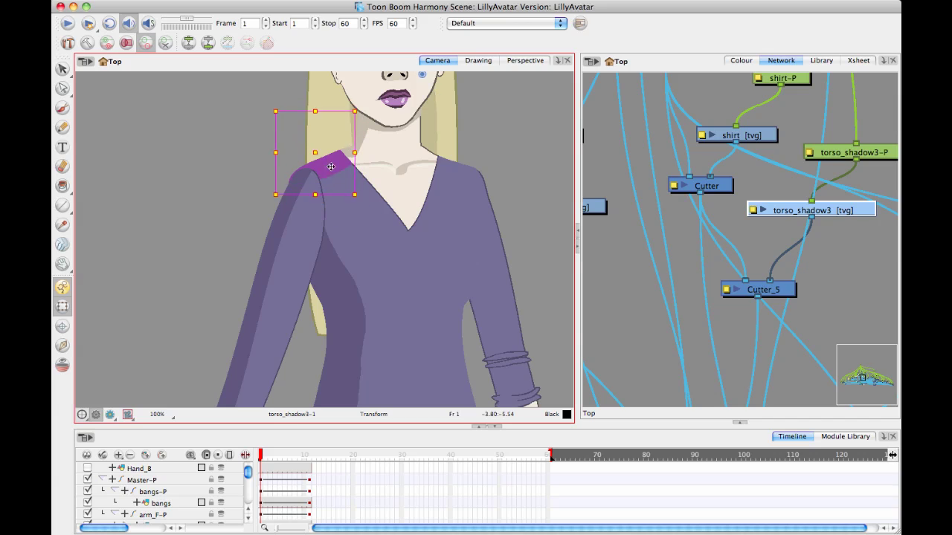
pyautogui.click(489, 153)
pyautogui.click(327, 161)
pyautogui.moveTo(327, 161); pyautogui.dragTo(334, 172)
pyautogui.click(507, 146)
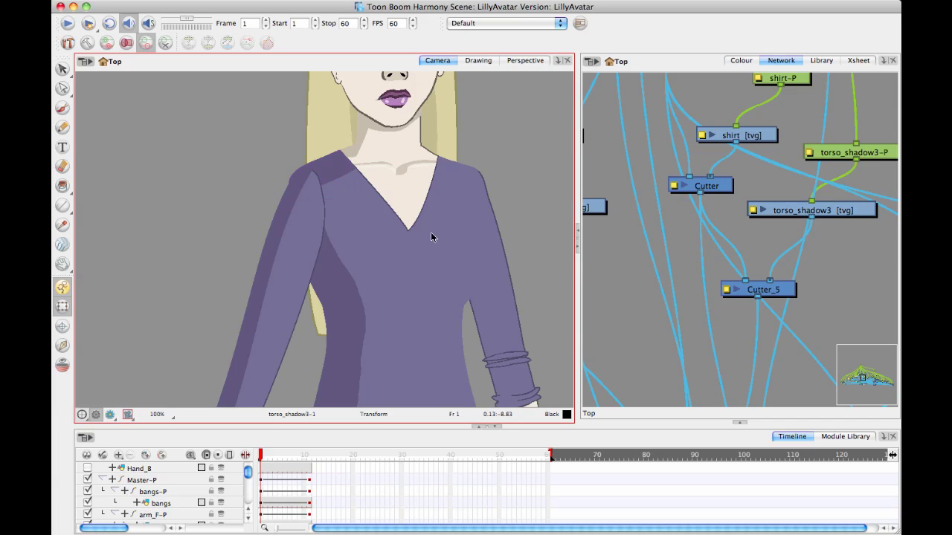
# Step: Move the shirt to the right, then shift it back slightly left
pyautogui.moveTo(430, 236); pyautogui.dragTo(380, 223)
pyautogui.click(365, 208)
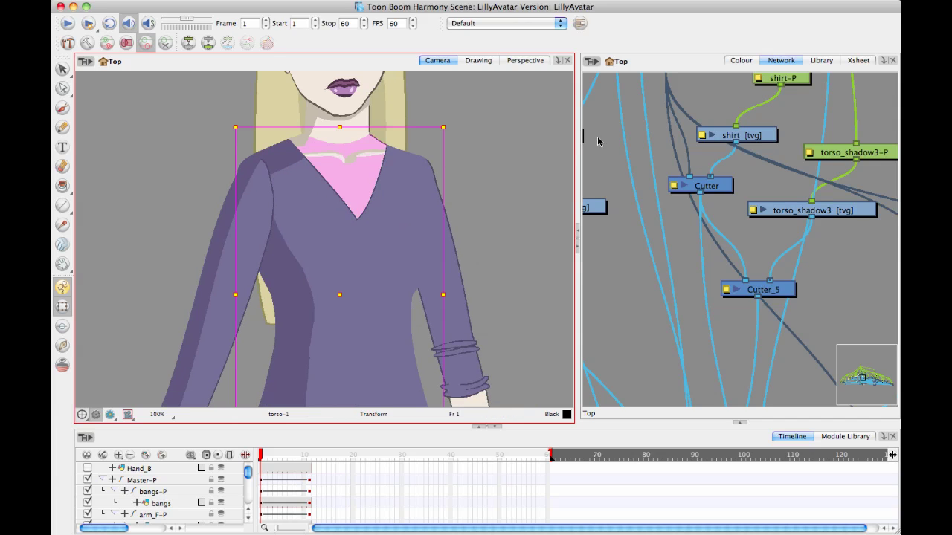
pyautogui.scroll(-3, 598, 142)
pyautogui.moveTo(722, 134); pyautogui.dragTo(730, 284)
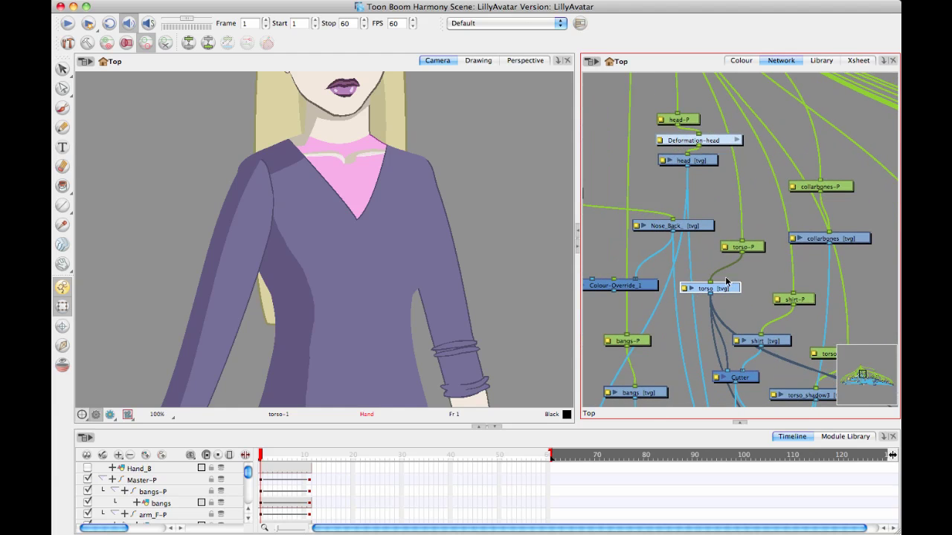
pyautogui.click(354, 214)
pyautogui.moveTo(381, 199)
pyautogui.mouseDown()
pyautogui.moveTo(406, 199)
pyautogui.moveTo(372, 197)
pyautogui.moveTo(392, 195)
pyautogui.mouseUp()
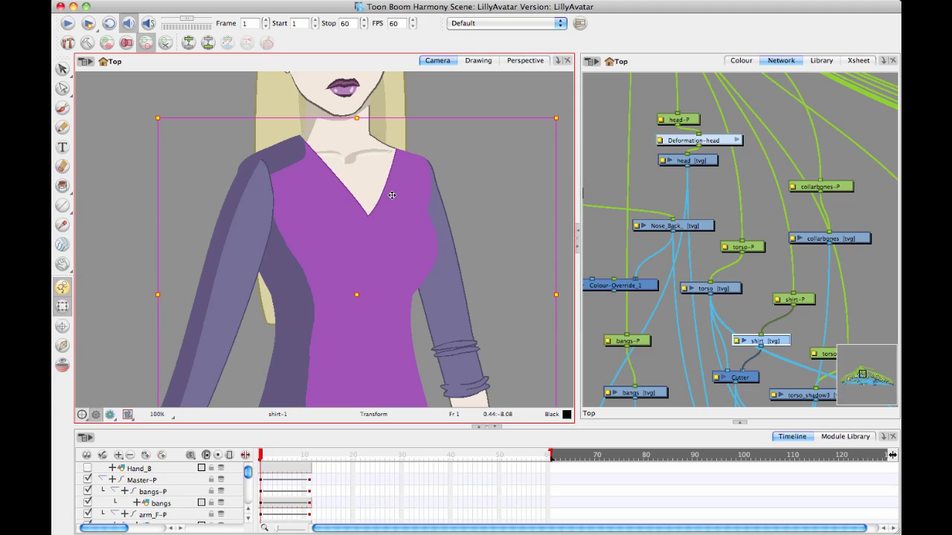
pyautogui.click(496, 158)
pyautogui.click(380, 221)
pyautogui.moveTo(372, 225)
pyautogui.mouseDown()
pyautogui.moveTo(344, 221)
pyautogui.moveTo(374, 225)
pyautogui.mouseUp()
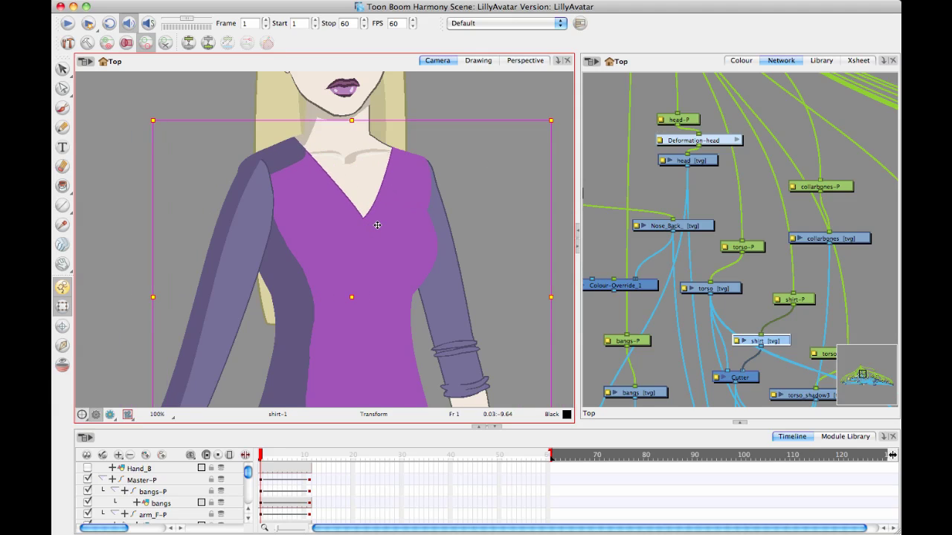
pyautogui.click(521, 195)
# Step: Nudge the front torso shadow slightly up and right
pyautogui.click(294, 158)
pyautogui.click(270, 271)
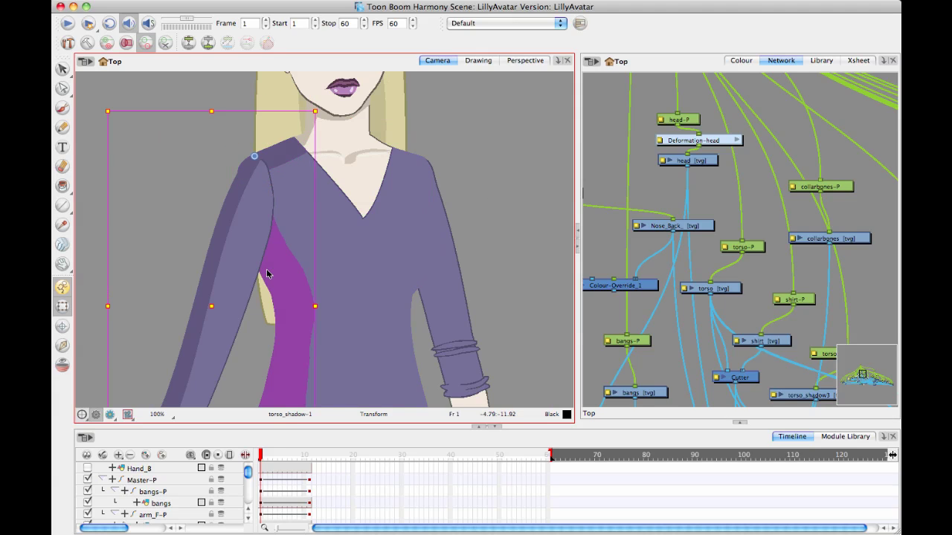
pyautogui.moveTo(270, 271); pyautogui.dragTo(279, 266)
pyautogui.click(456, 230)
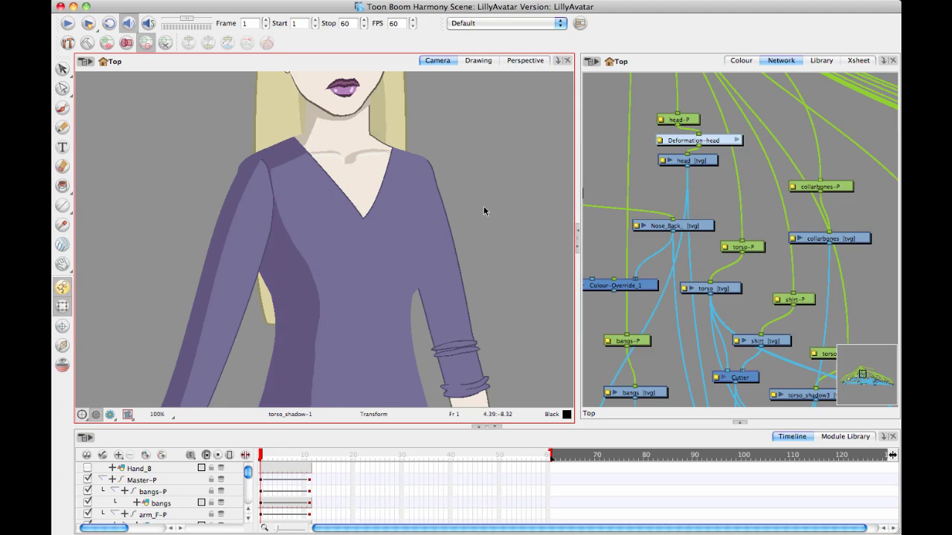
# Step: Undo the front shadow's nudge and shift the neck shadow slightly right
pyautogui.press('super+z')
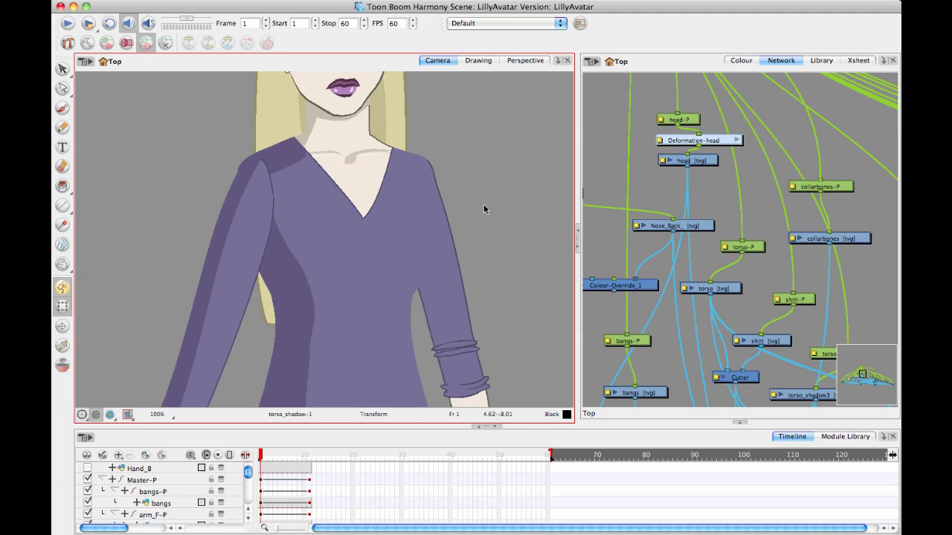
pyautogui.moveTo(365, 159); pyautogui.dragTo(362, 197)
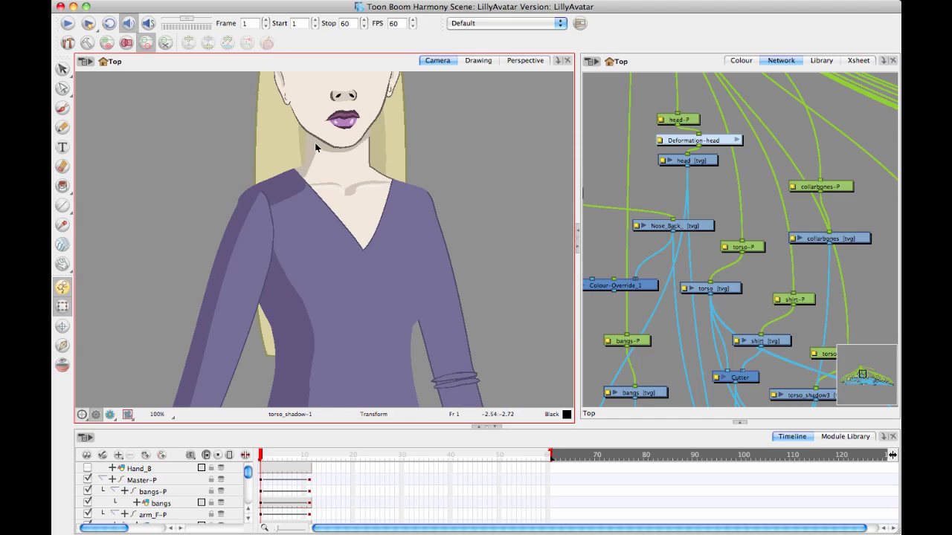
pyautogui.click(316, 148)
pyautogui.moveTo(312, 152); pyautogui.dragTo(316, 159)
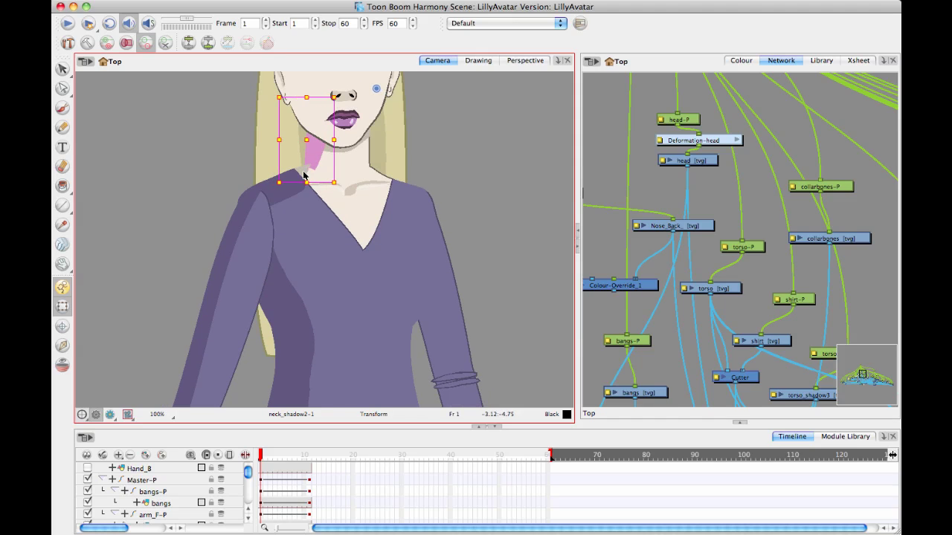
pyautogui.click(303, 176)
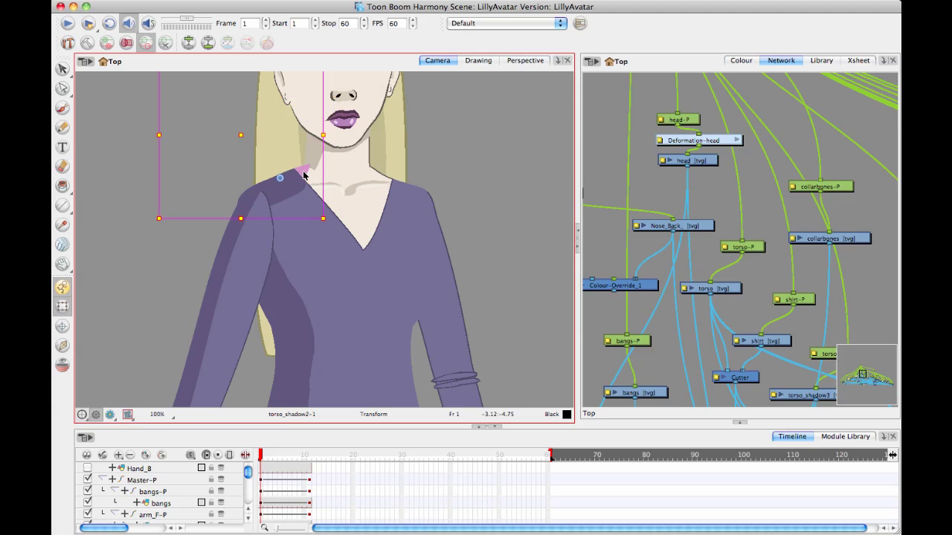
# Step: Nudge the neck shadow down under the chin and zoom back out to the whole character
pyautogui.click(440, 150)
pyautogui.scroll(3, 349, 171)
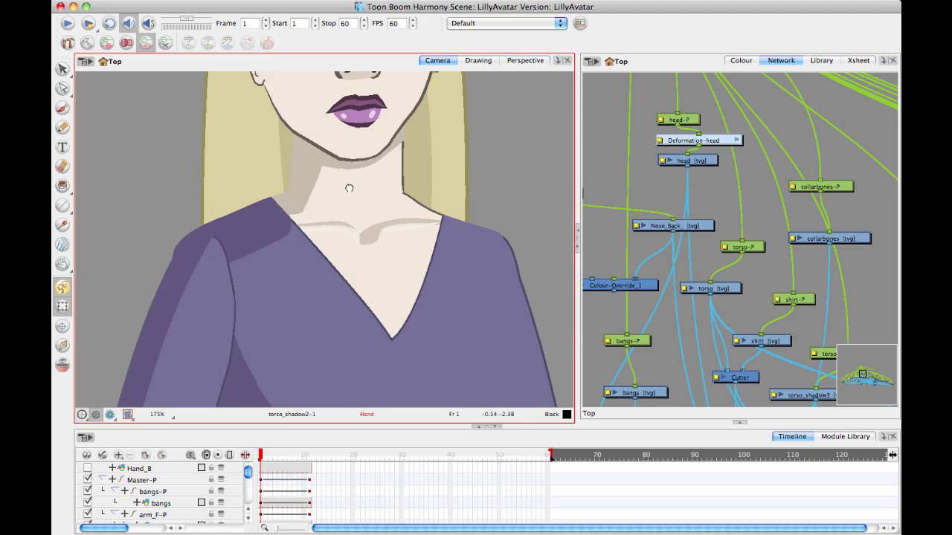
pyautogui.click(333, 160)
pyautogui.moveTo(333, 160); pyautogui.dragTo(341, 176)
pyautogui.click(609, 177)
pyautogui.press('space')
pyautogui.scroll(-4, 413, 195)
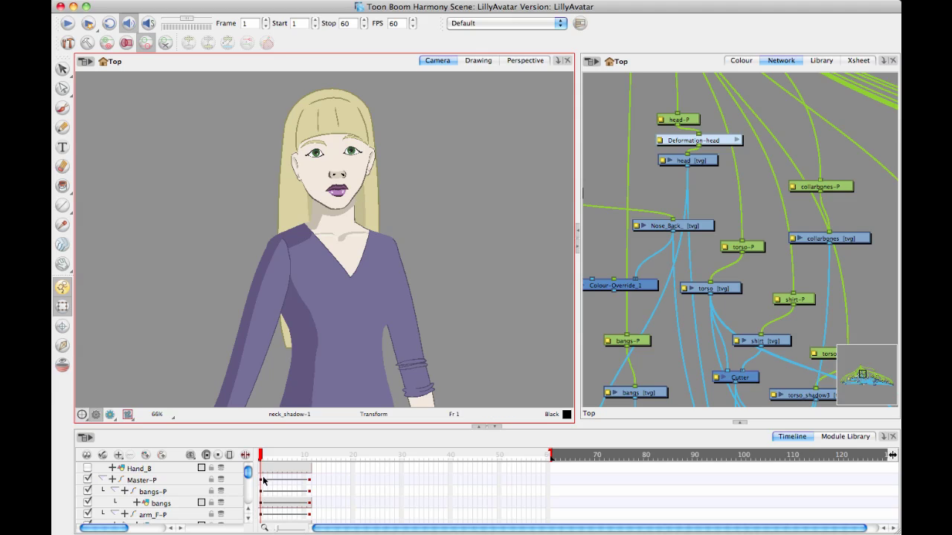
pyautogui.press('Return')
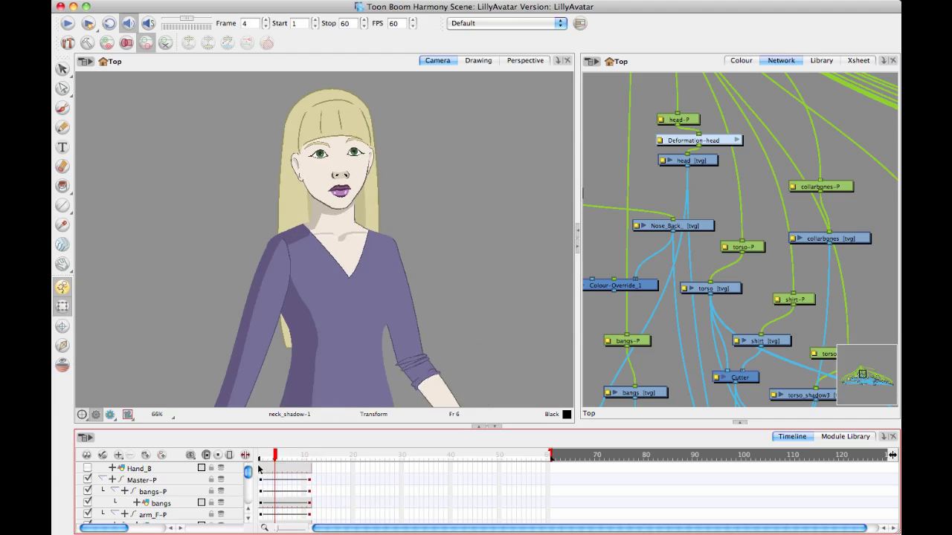
pyautogui.press('space')
pyautogui.moveTo(336, 284); pyautogui.dragTo(334, 278)
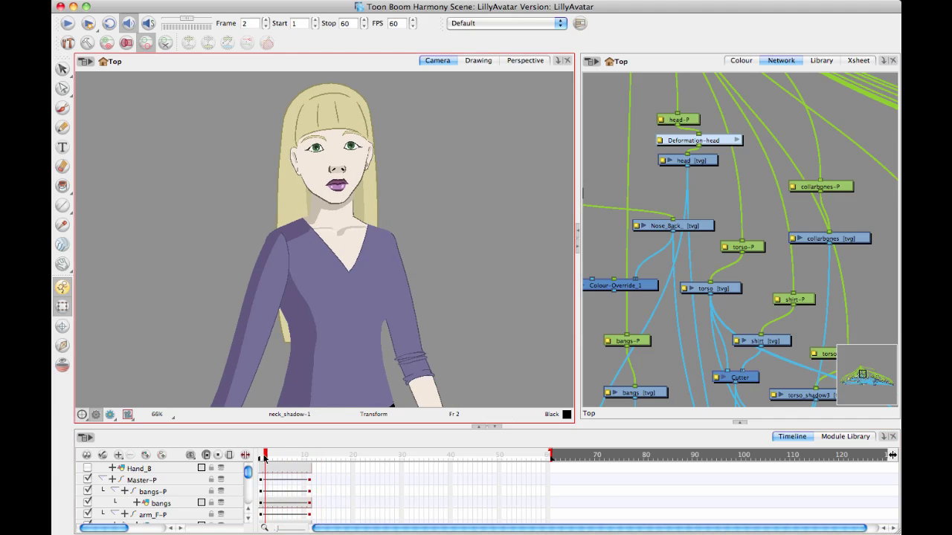
pyautogui.moveTo(264, 459)
pyautogui.mouseDown()
pyautogui.moveTo(310, 457)
pyautogui.moveTo(231, 455)
pyautogui.moveTo(287, 454)
pyautogui.moveTo(301, 449)
pyautogui.moveTo(246, 449)
pyautogui.moveTo(312, 438)
pyautogui.moveTo(259, 443)
pyautogui.moveTo(313, 452)
pyautogui.moveTo(248, 452)
pyautogui.mouseUp()
# Step: Zoom in and rotate torso_shadow2 clockwise, moving it down and right along the shoulder
pyautogui.press('2')
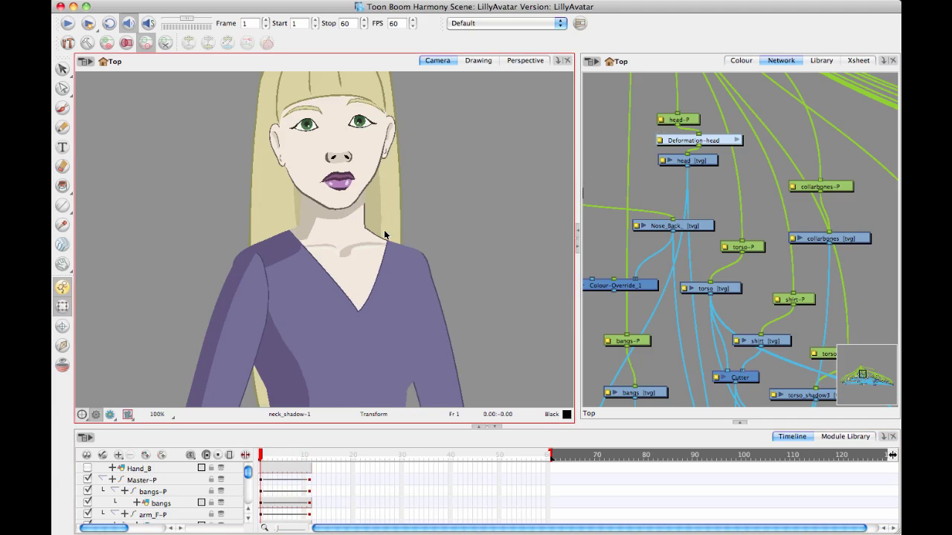
pyautogui.press('2')
pyautogui.press('2')
pyautogui.click(272, 239)
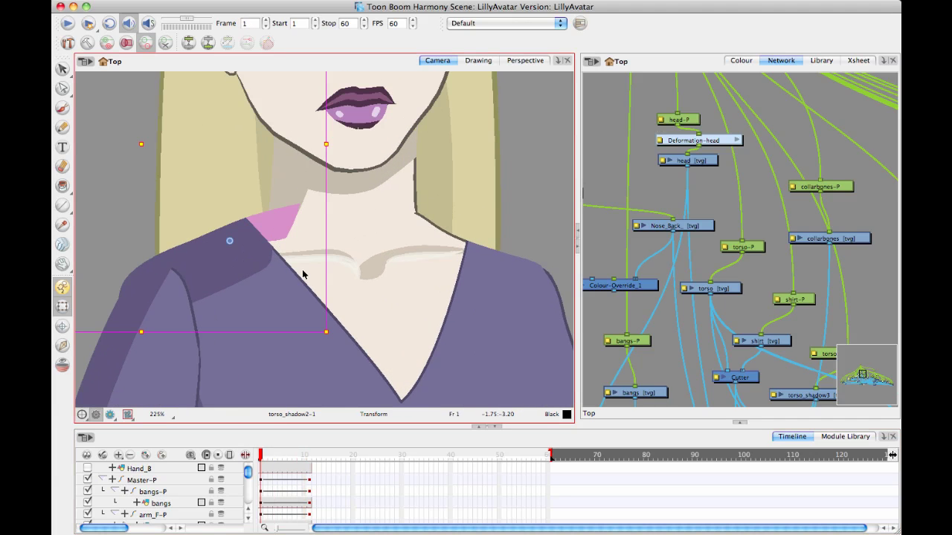
pyautogui.click(300, 244)
pyautogui.click(539, 138)
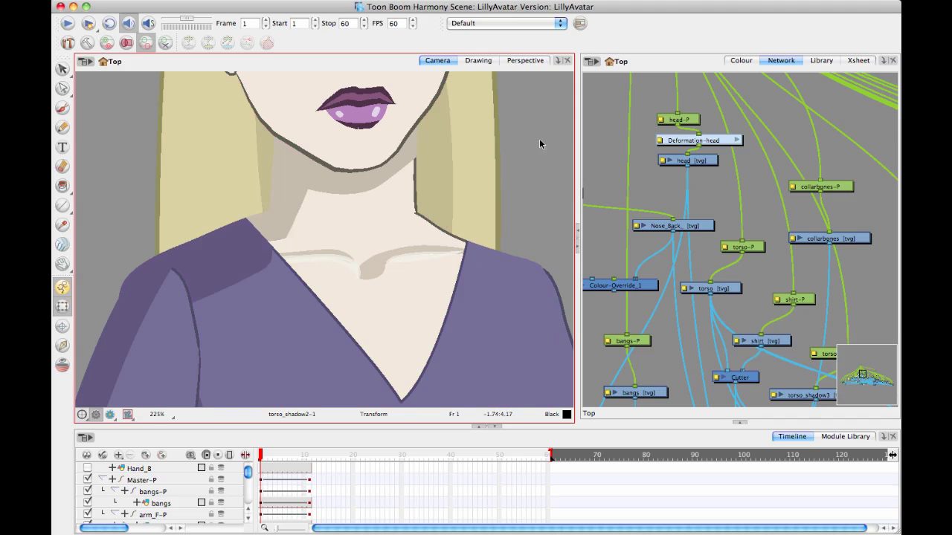
pyautogui.click(262, 232)
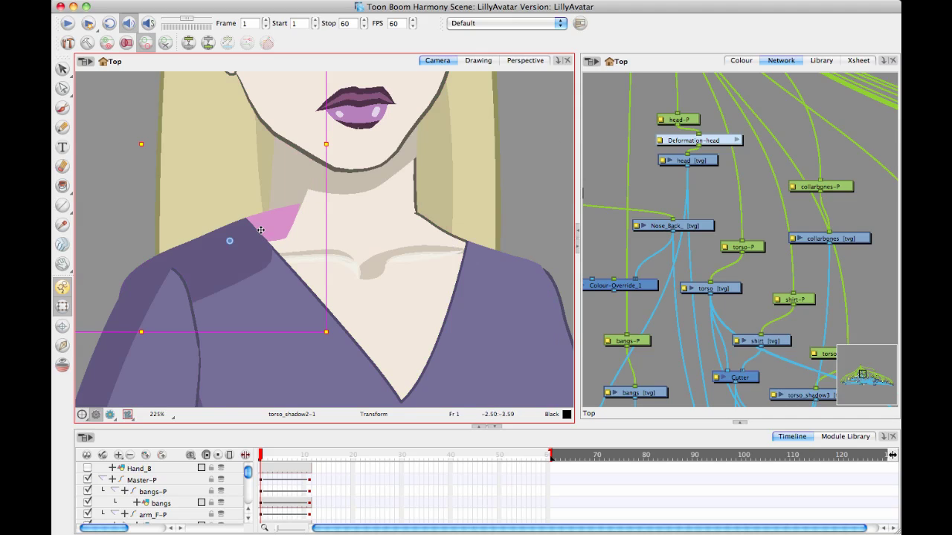
pyautogui.click(260, 229)
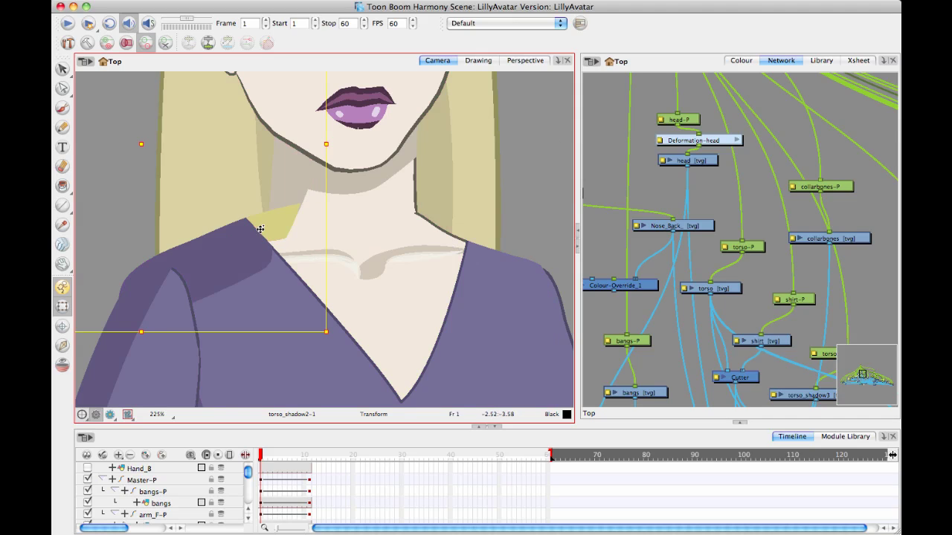
pyautogui.click(289, 163)
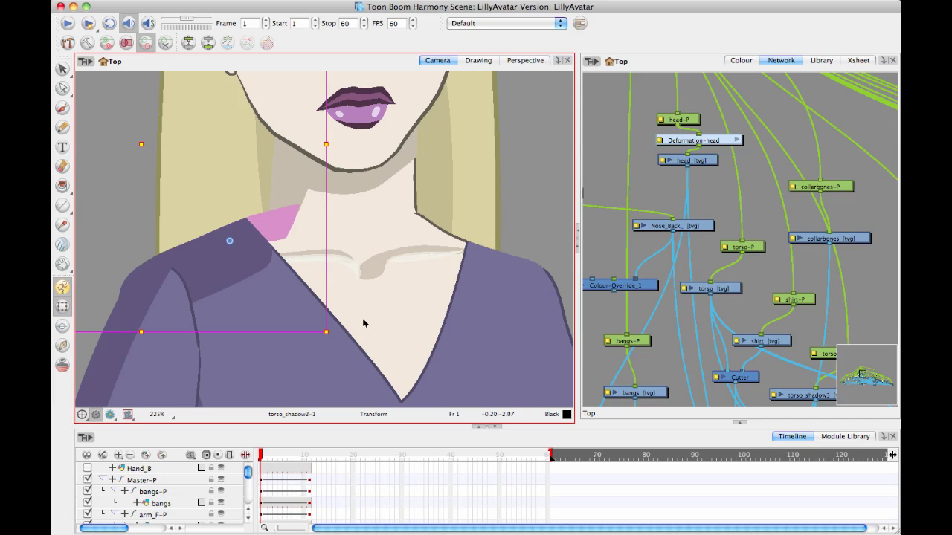
pyautogui.moveTo(334, 337); pyautogui.dragTo(344, 285)
pyautogui.moveTo(274, 216); pyautogui.dragTo(289, 240)
# Step: Rotate neck_shadow2 clockwise and move it left to match the neckline
pyautogui.click(478, 218)
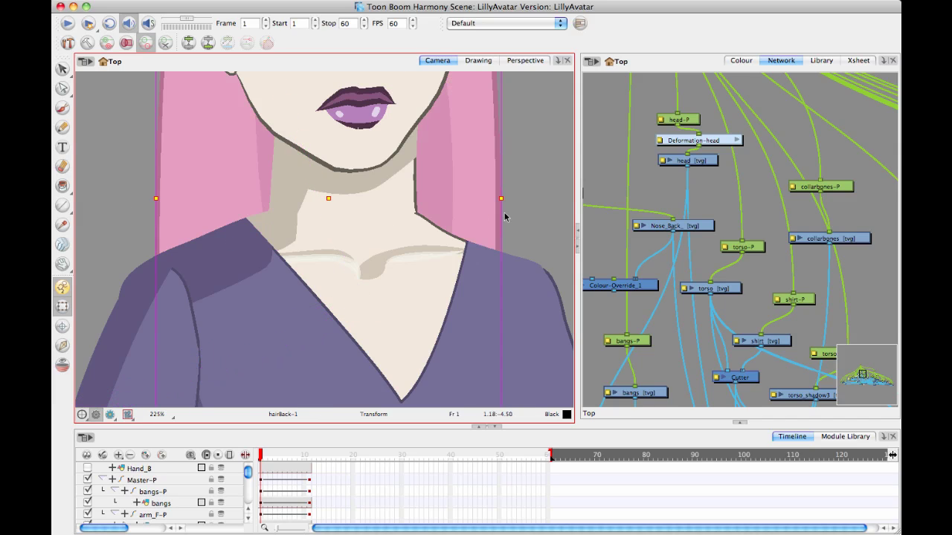
pyautogui.click(513, 217)
pyautogui.click(295, 201)
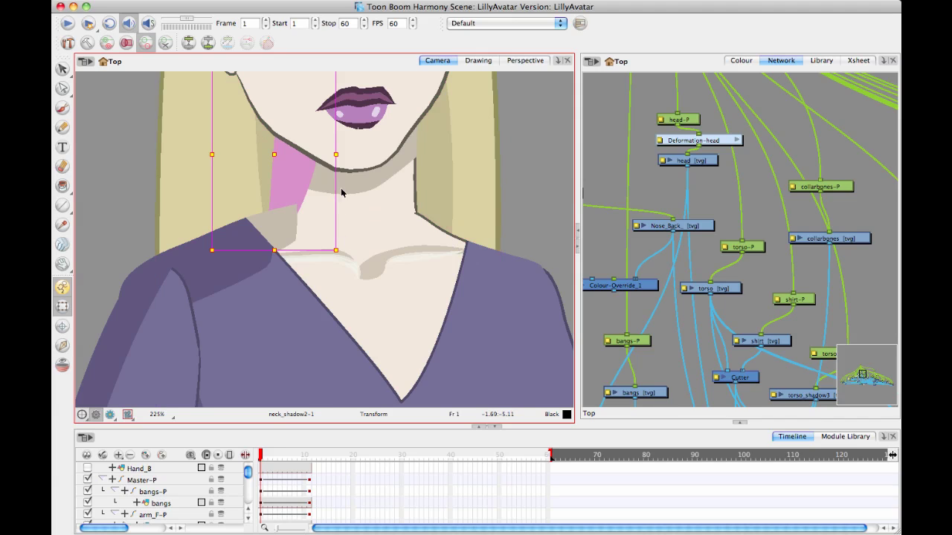
pyautogui.moveTo(349, 250); pyautogui.dragTo(379, 238)
pyautogui.moveTo(309, 201); pyautogui.dragTo(277, 200)
pyautogui.click(206, 258)
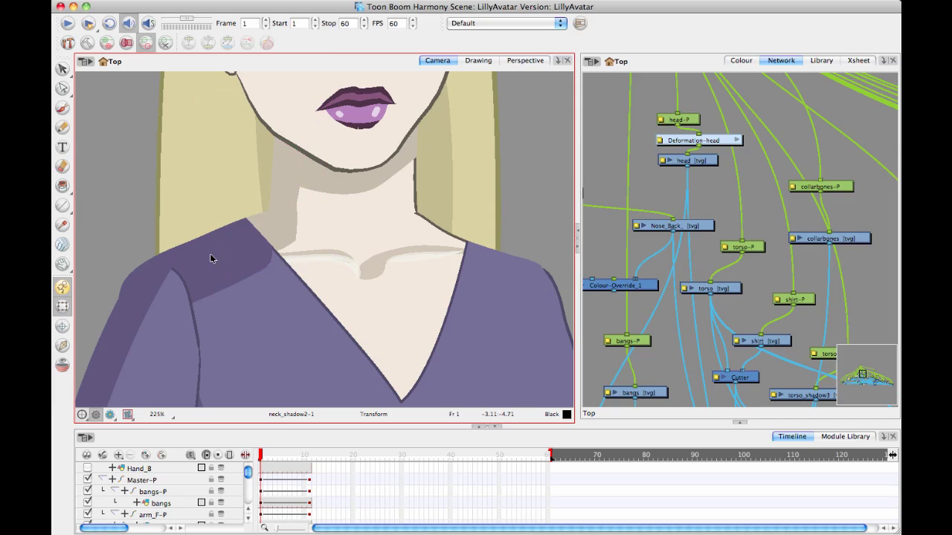
# Step: Nudge torso_shadow3 upward and scrub frames 1–9 to check the shadows
pyautogui.moveTo(231, 276); pyautogui.dragTo(238, 257)
pyautogui.click(524, 201)
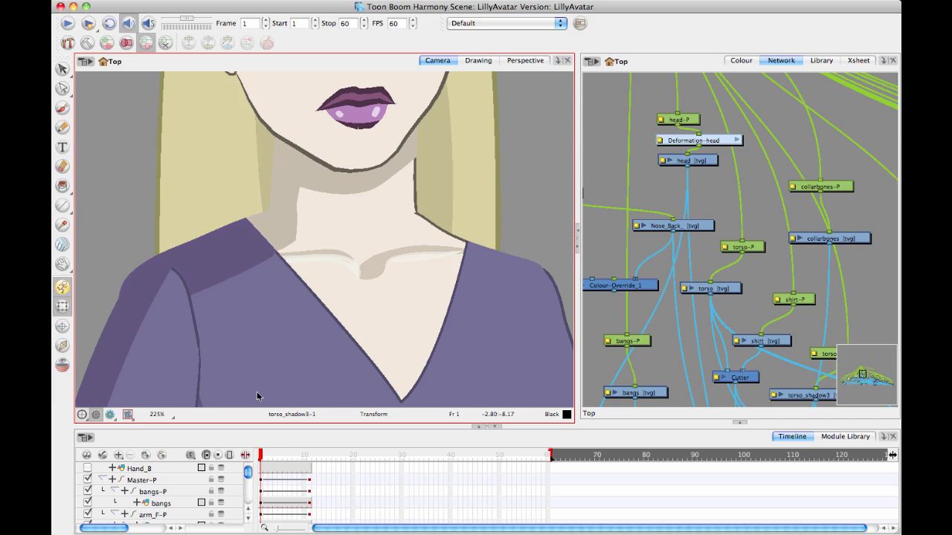
pyautogui.click(265, 458)
pyautogui.moveTo(265, 459)
pyautogui.mouseDown()
pyautogui.moveTo(325, 457)
pyautogui.moveTo(250, 450)
pyautogui.moveTo(308, 451)
pyautogui.moveTo(259, 454)
pyautogui.mouseUp()
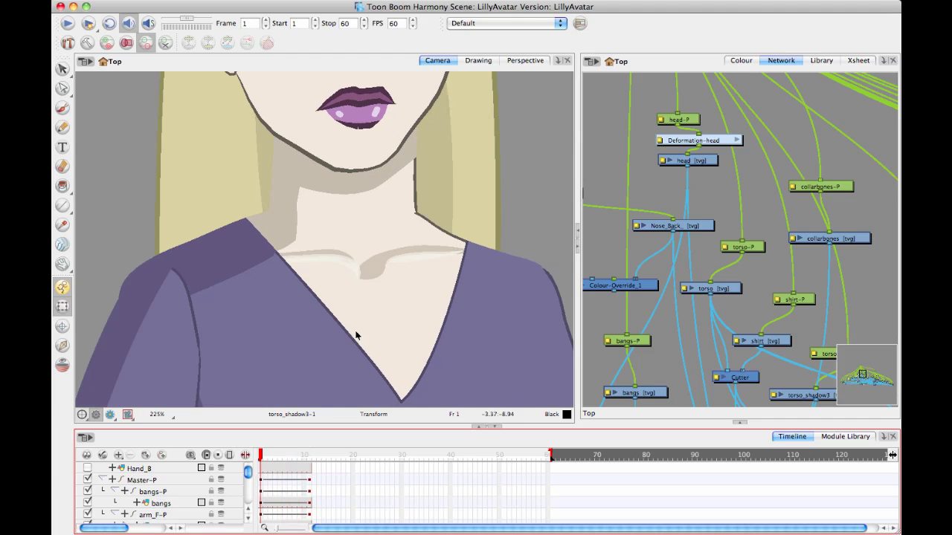
pyautogui.scroll(-4, 359, 314)
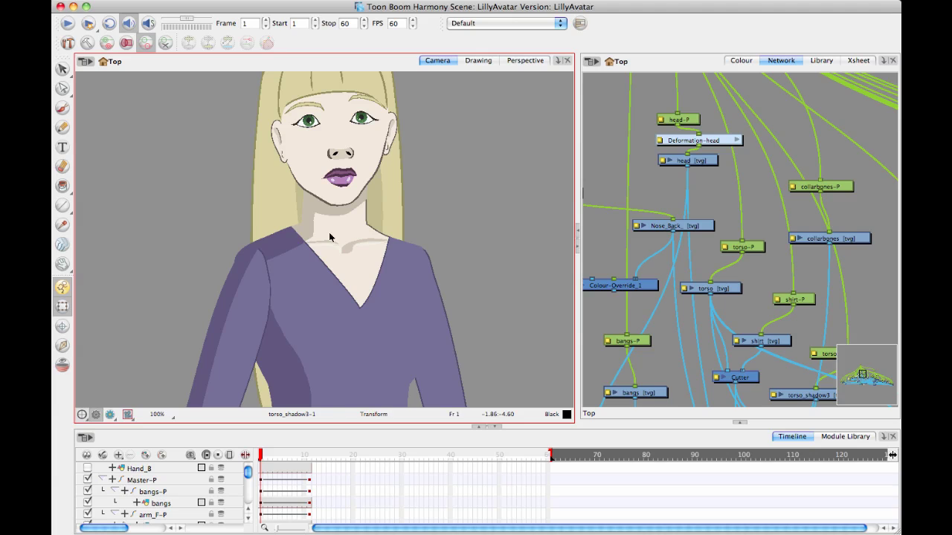
pyautogui.moveTo(261, 453); pyautogui.dragTo(242, 455)
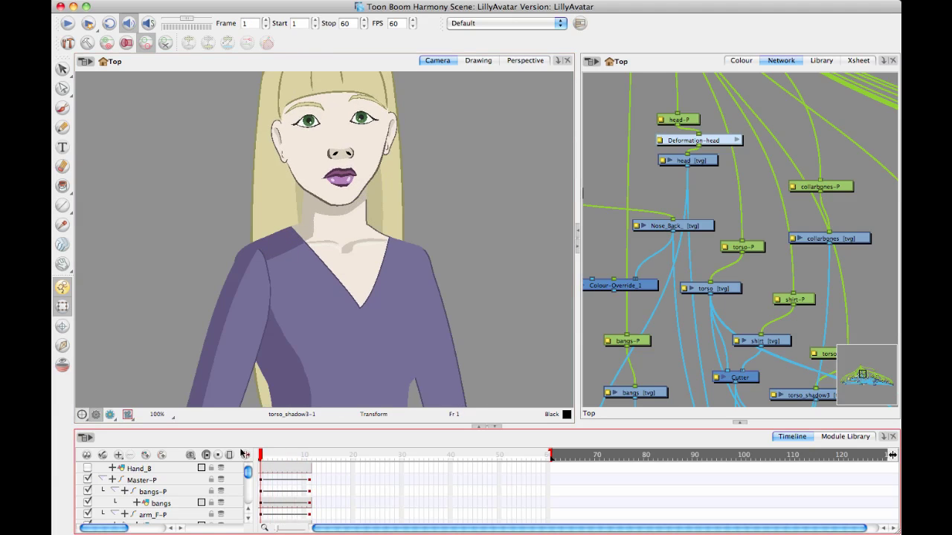
# Step: Fine-tune the torso shadow's position with a small shift
pyautogui.scroll(-2, 405, 315)
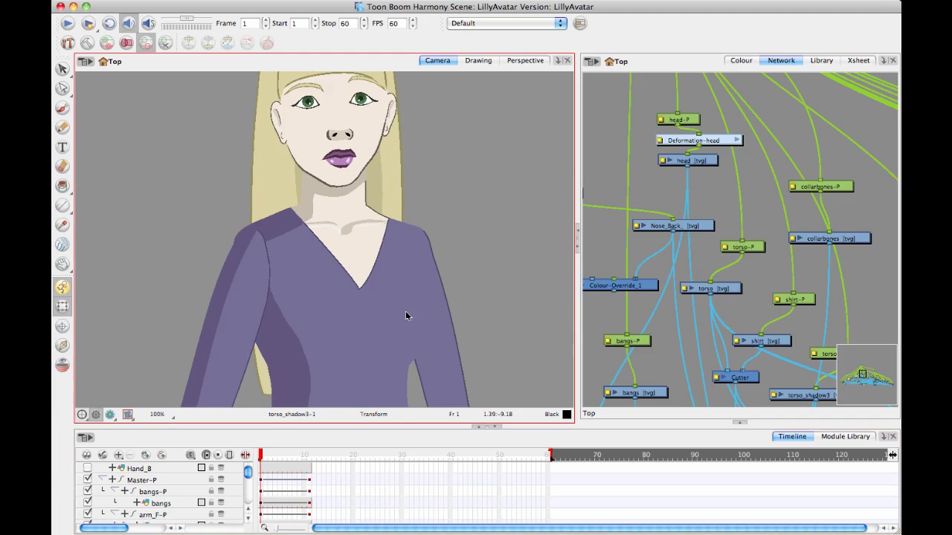
pyautogui.click(309, 331)
pyautogui.moveTo(316, 310); pyautogui.dragTo(313, 311)
pyautogui.click(415, 273)
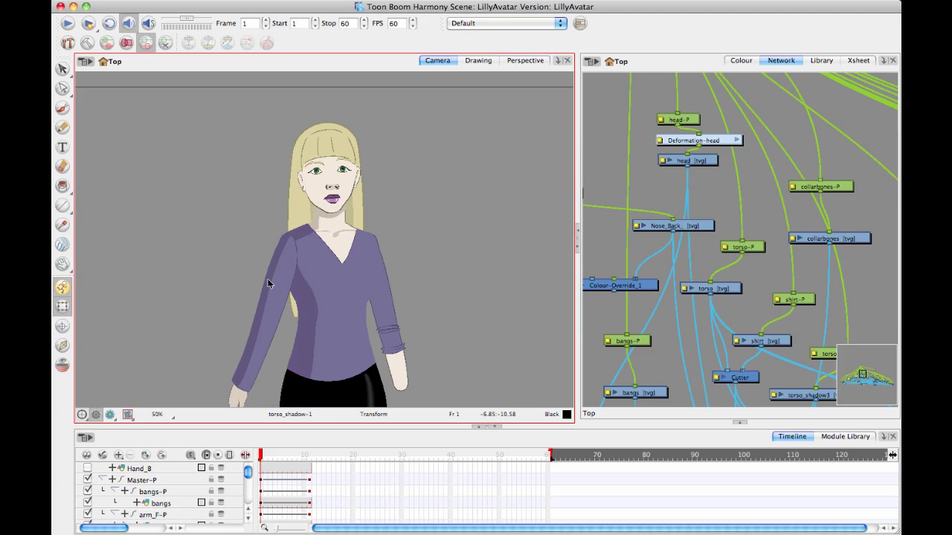
pyautogui.click(308, 299)
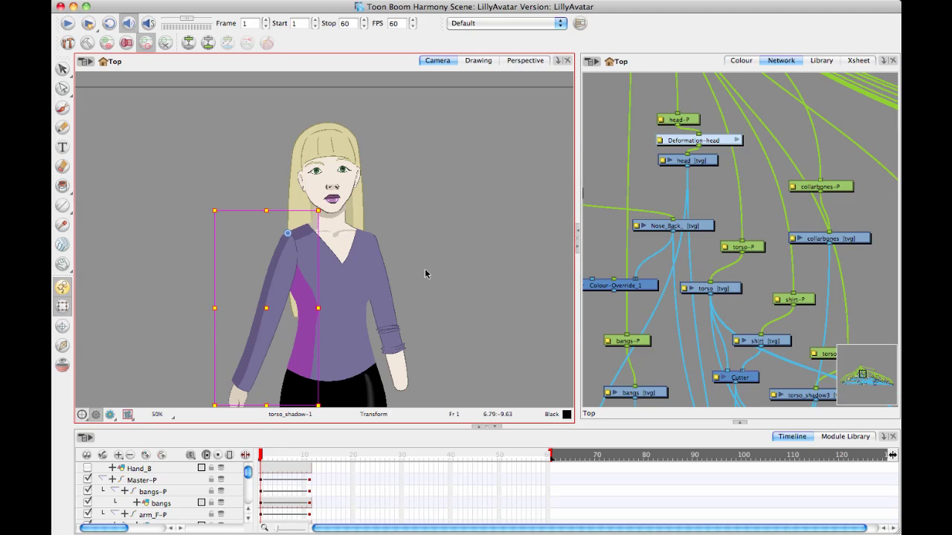
pyautogui.click(411, 245)
# Step: Select the front arm drawing arm_F and pan the network to its nodes
pyautogui.moveTo(320, 248); pyautogui.dragTo(356, 188)
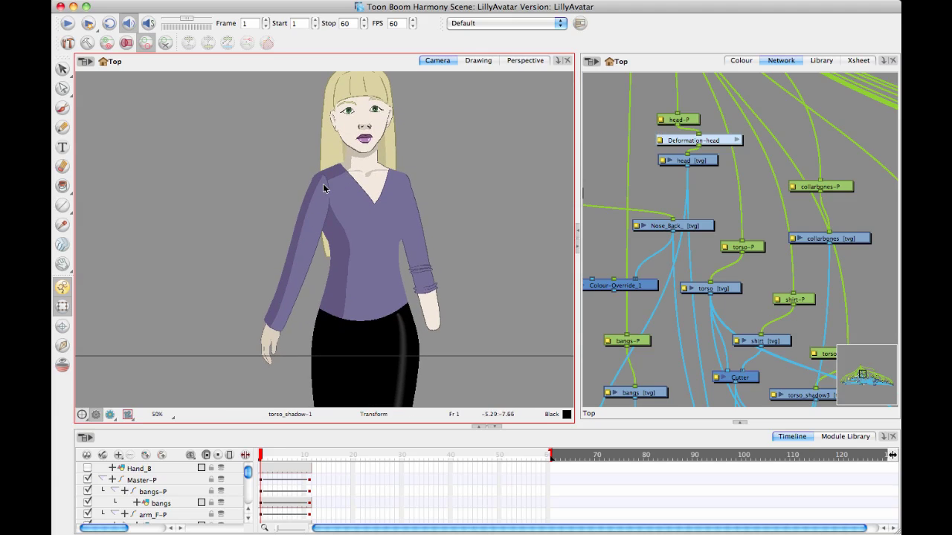
pyautogui.click(297, 289)
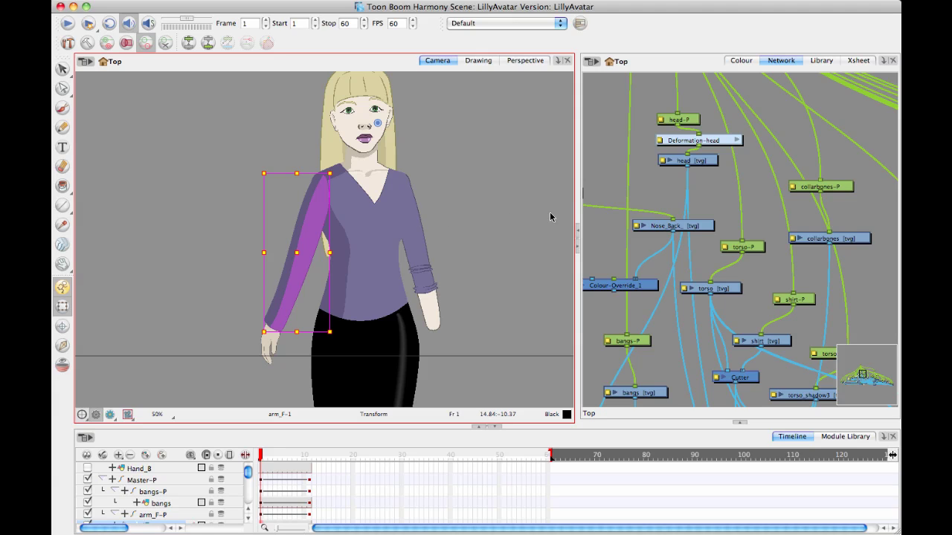
pyautogui.moveTo(691, 219); pyautogui.dragTo(709, 219)
pyautogui.moveTo(800, 249); pyautogui.dragTo(809, 277)
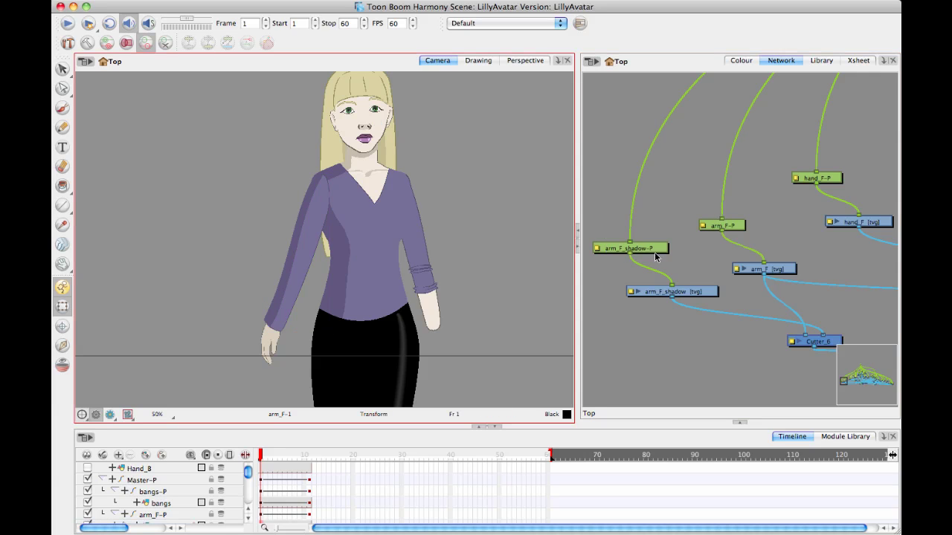
# Step: Build an arm_F deformation chain with points at shoulder, elbow and wrist using the Rigging tool
pyautogui.click(67, 45)
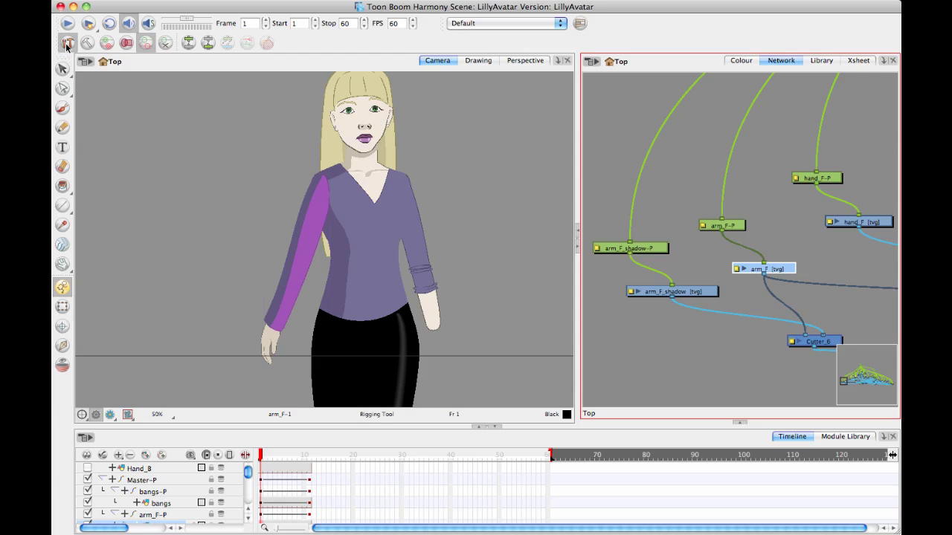
pyautogui.click(320, 181)
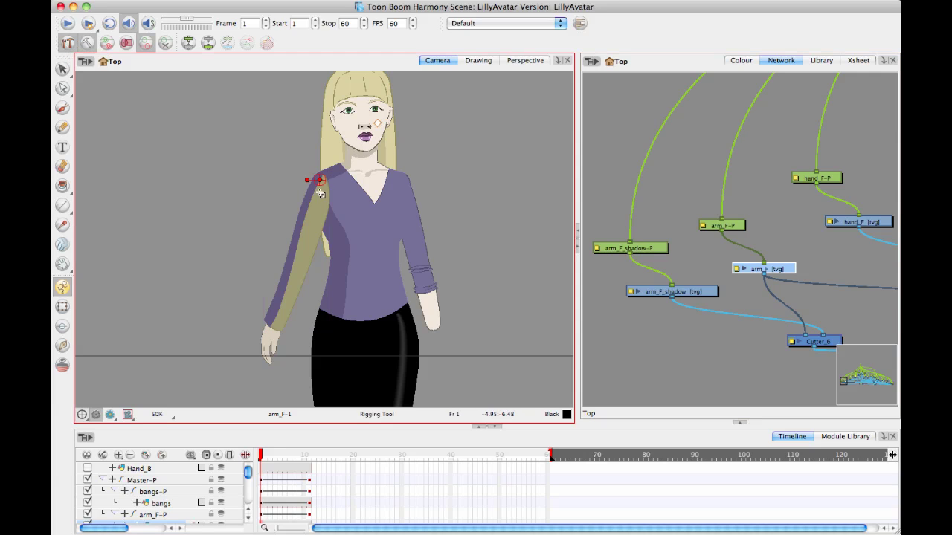
pyautogui.click(299, 261)
pyautogui.click(273, 326)
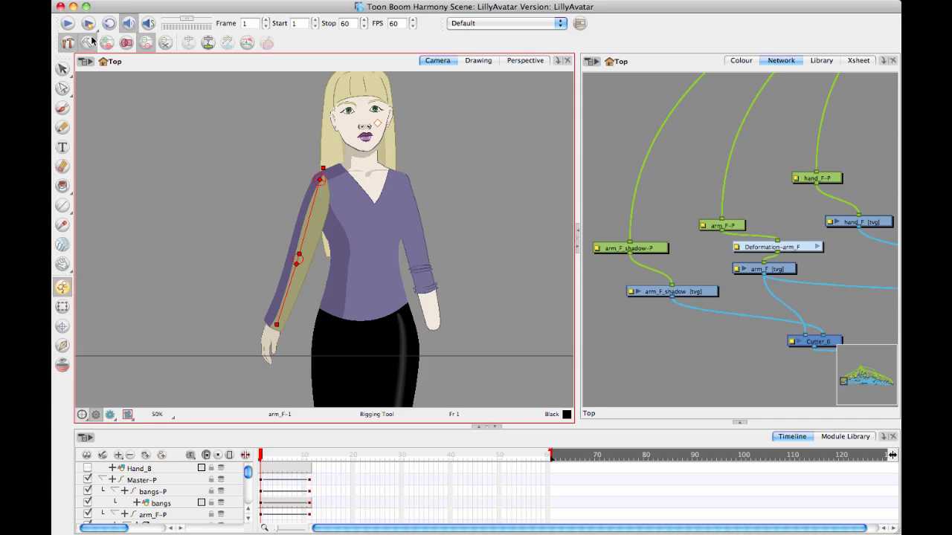
# Step: Enlarge the elbow joint radius, shift the elbow right, and move the wrist end left
pyautogui.click(67, 305)
pyautogui.scroll(3, 272, 296)
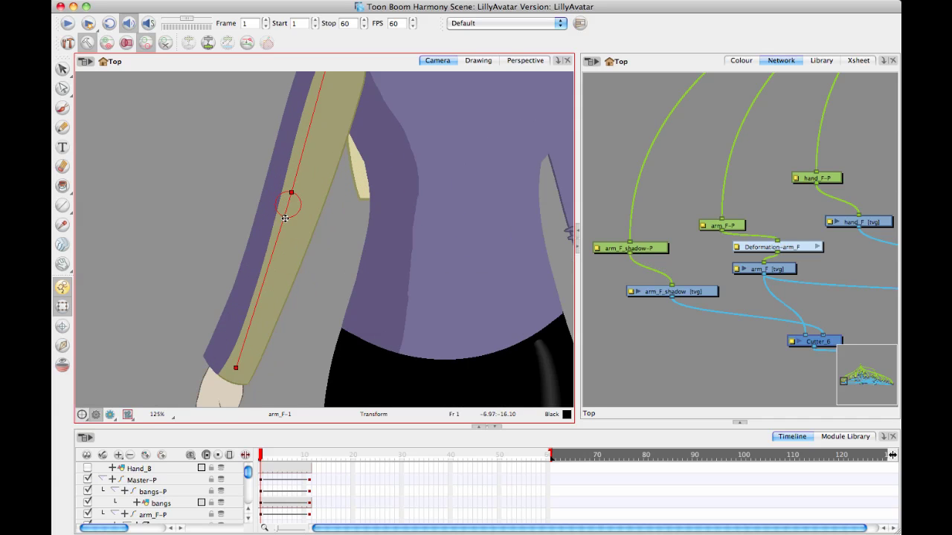
pyautogui.moveTo(285, 218); pyautogui.dragTo(282, 249)
pyautogui.moveTo(298, 178); pyautogui.dragTo(300, 181)
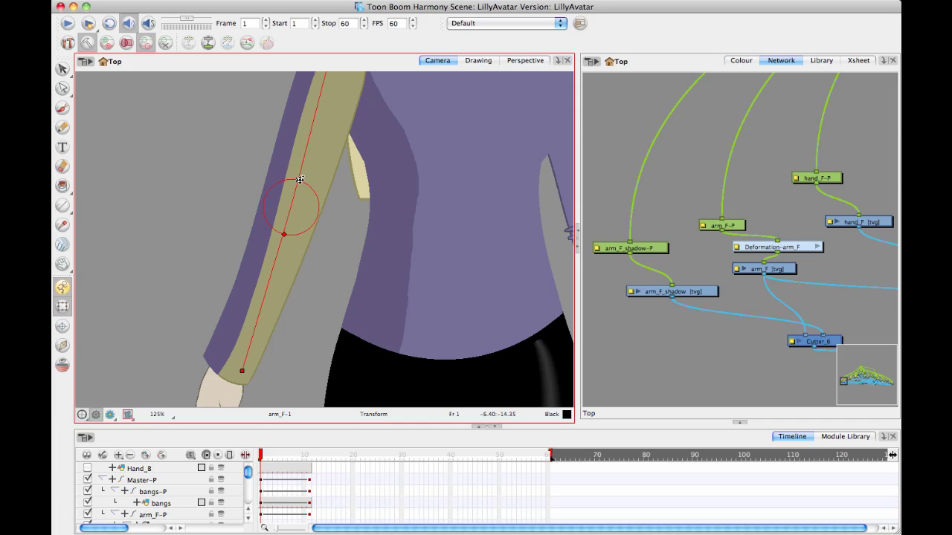
pyautogui.moveTo(243, 371); pyautogui.dragTo(225, 374)
pyautogui.scroll(-4, 338, 220)
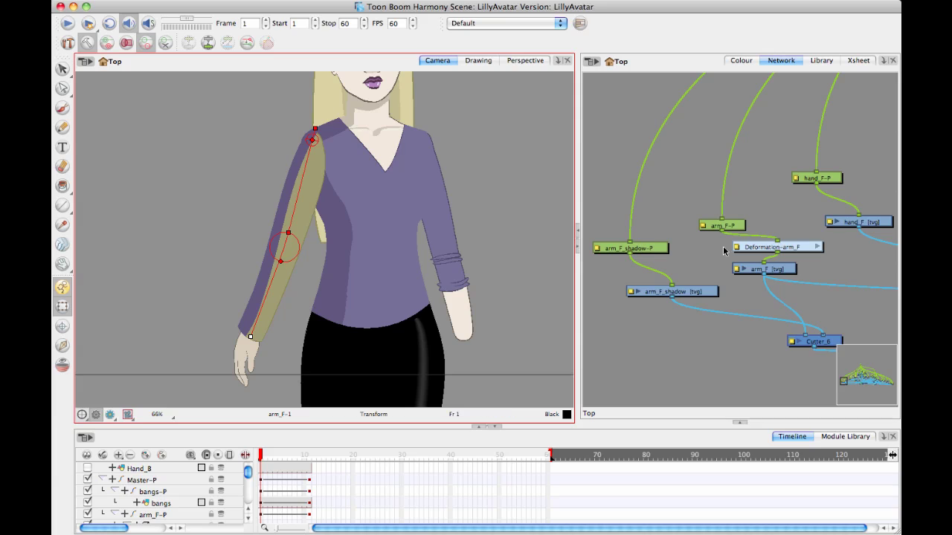
# Step: Toggle Show Animated Deformation and swing the arm_F forearm out horizontally at the elbow
pyautogui.click(792, 249)
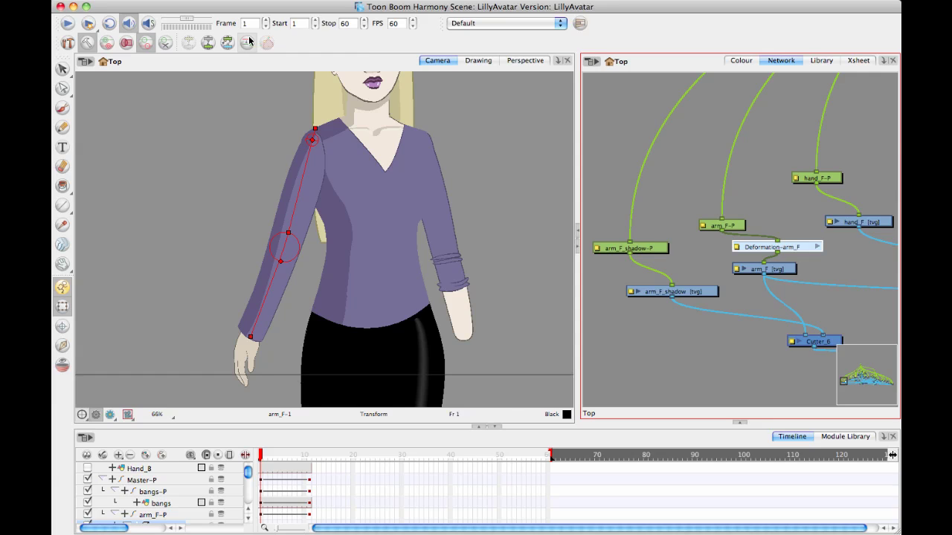
pyautogui.click(86, 43)
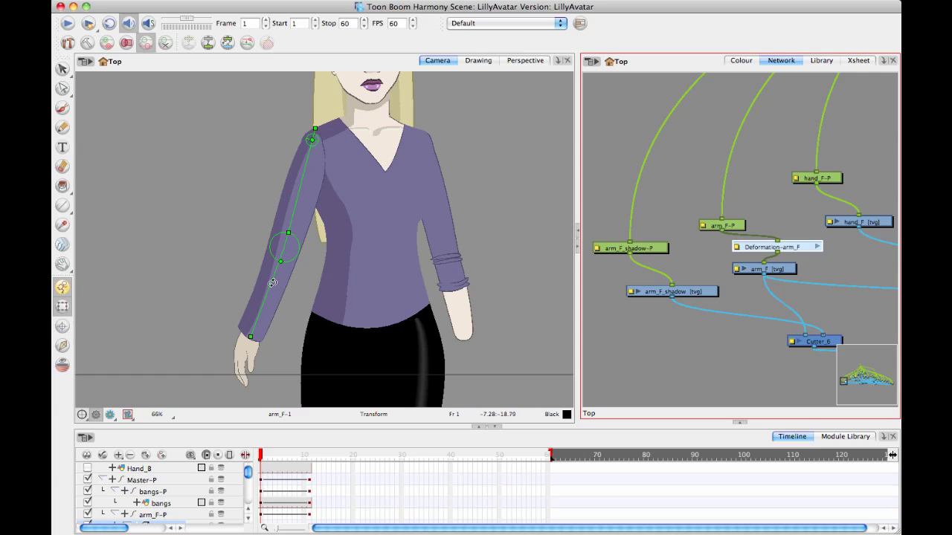
pyautogui.moveTo(272, 283); pyautogui.dragTo(183, 236)
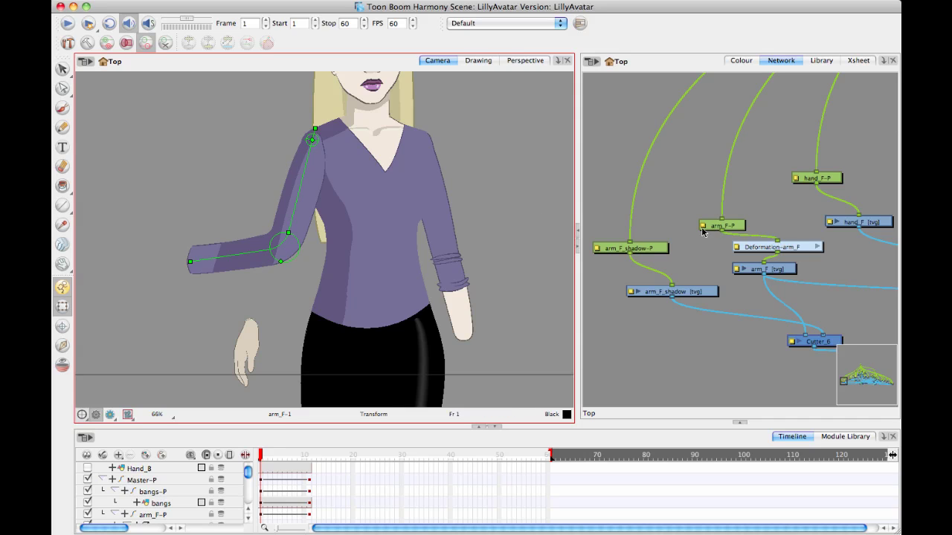
# Step: Raise arm_F-P and Deformation-arm_F, wire the deformation into arm_F_shadow-P, and test by rotating the forearm
pyautogui.moveTo(732, 227); pyautogui.dragTo(726, 142)
pyautogui.moveTo(804, 246); pyautogui.dragTo(749, 183)
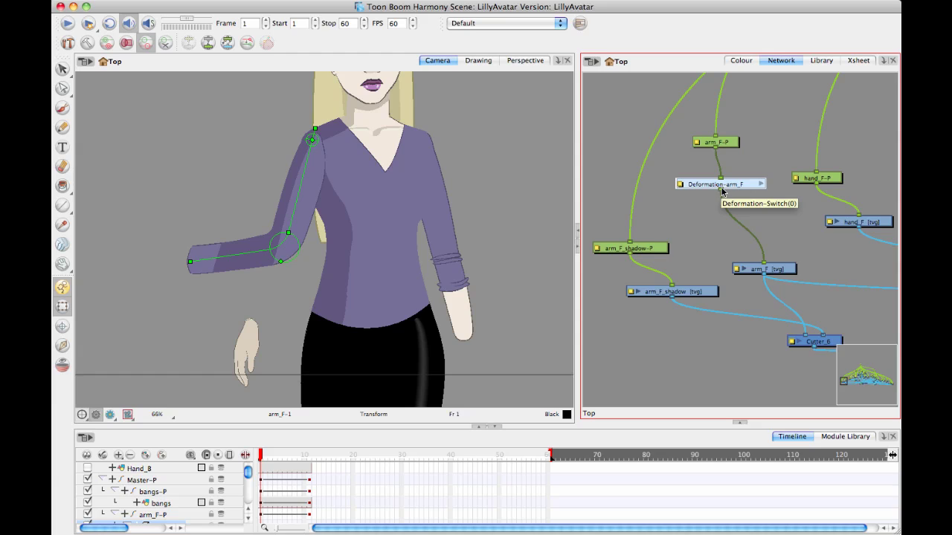
pyautogui.moveTo(721, 191); pyautogui.dragTo(629, 237)
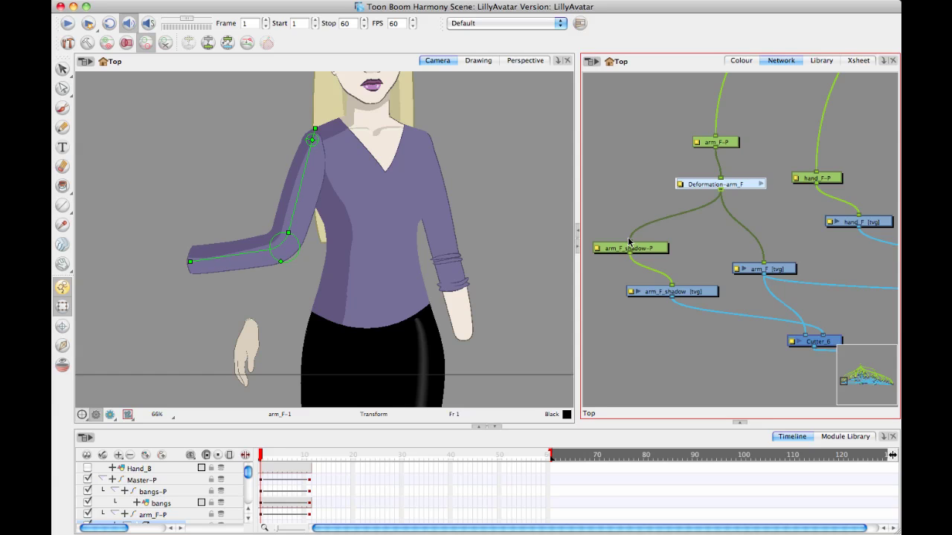
pyautogui.moveTo(242, 254); pyautogui.dragTo(213, 270)
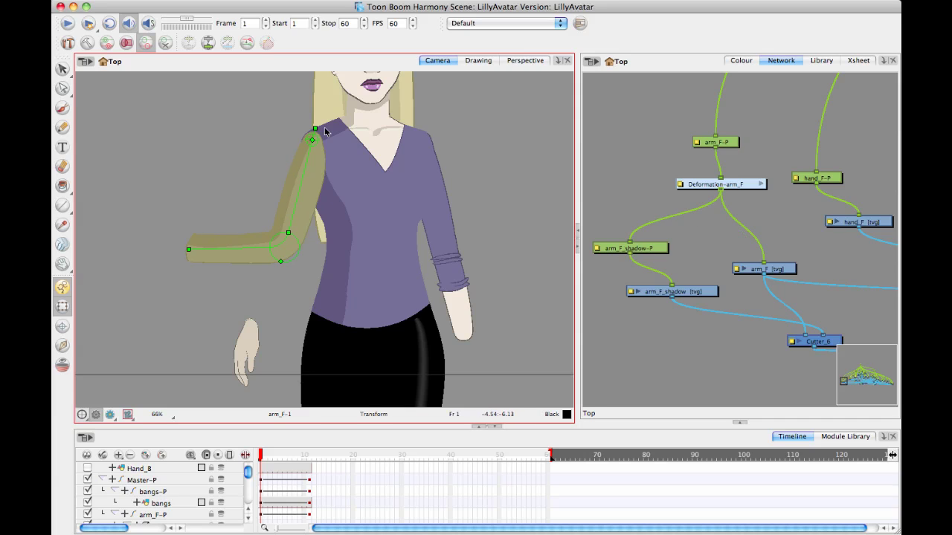
# Step: Bend the forearm outward, link Deformation-arm_F to hand_F-P then unlink it, and select the arm nodes
pyautogui.moveTo(299, 171); pyautogui.dragTo(281, 183)
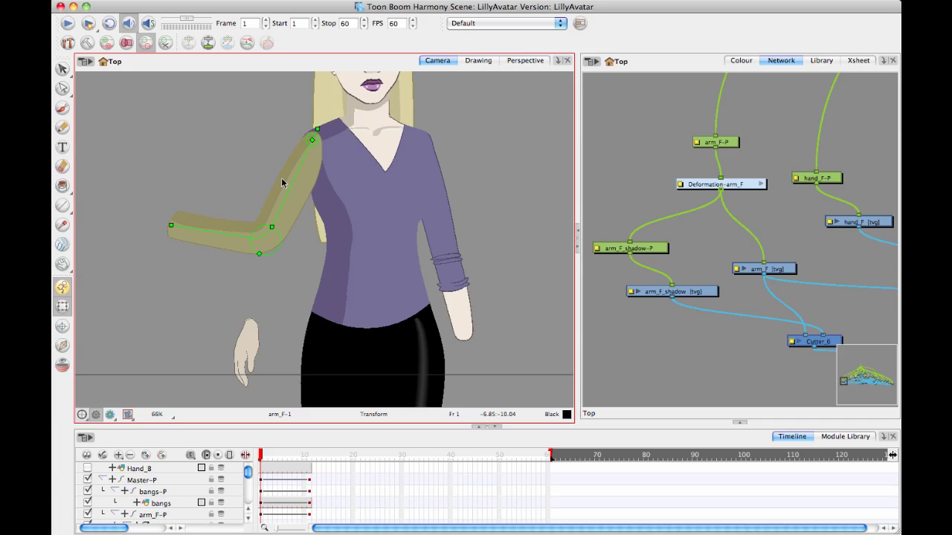
pyautogui.click(624, 134)
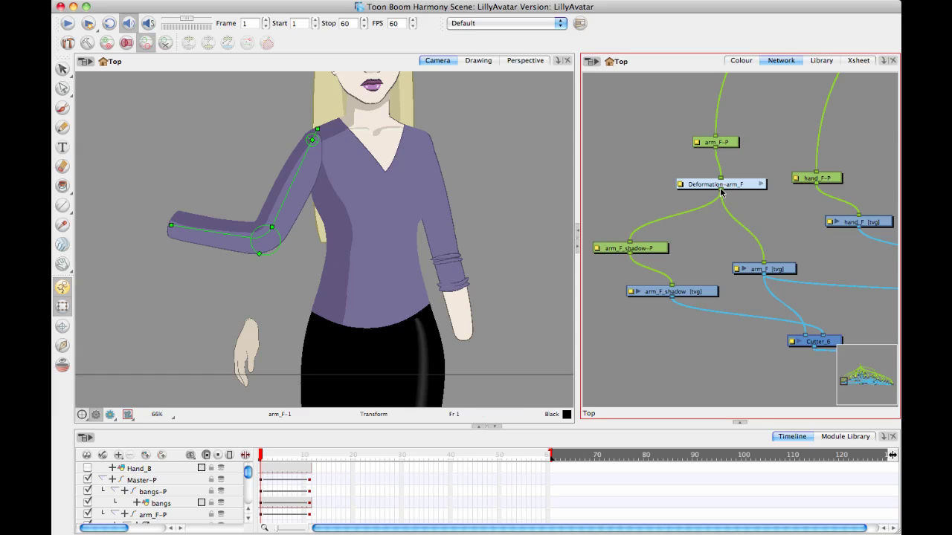
pyautogui.moveTo(720, 192); pyautogui.dragTo(820, 171)
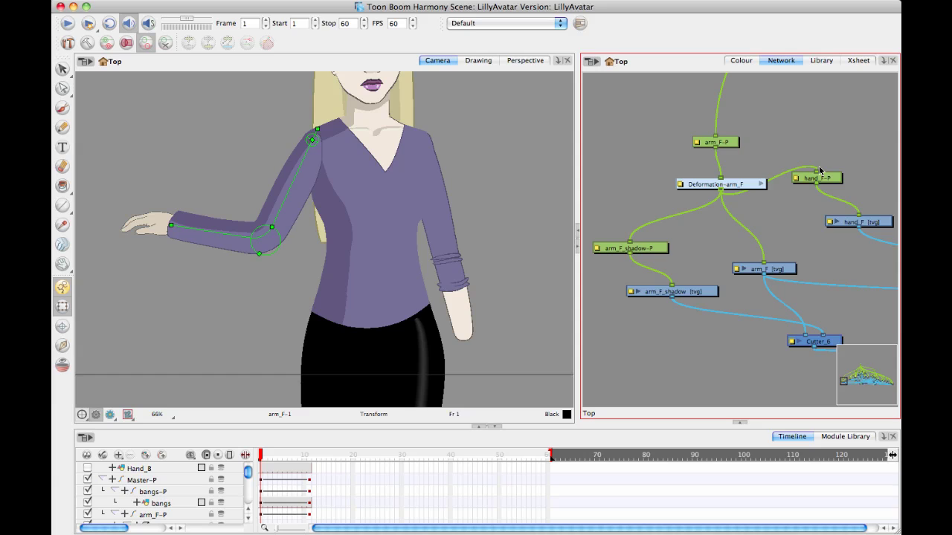
pyautogui.moveTo(818, 172); pyautogui.dragTo(812, 147)
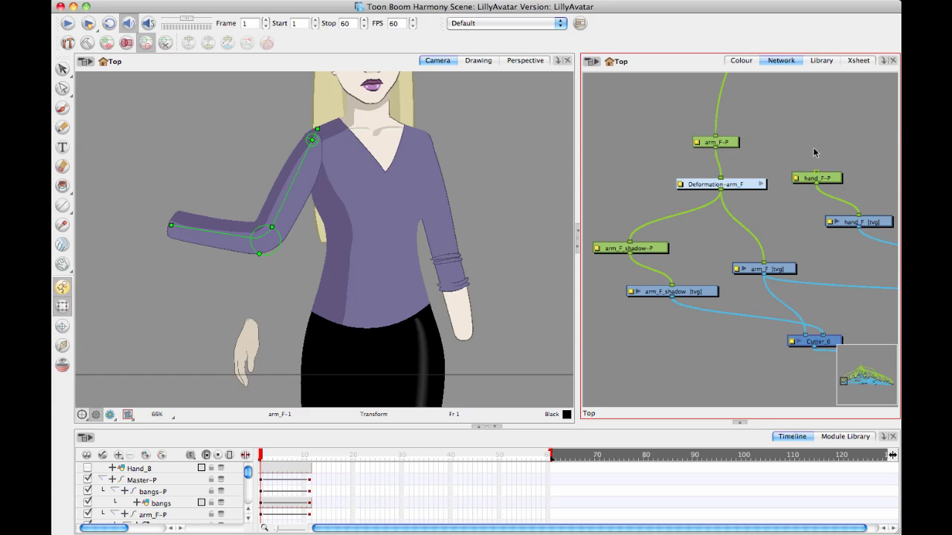
pyautogui.moveTo(663, 127); pyautogui.dragTo(707, 147)
# Step: Add a kinematic output to Deformation-arm_F and connect it to hand_F-P and arm_F_shadow-P
pyautogui.click(758, 147)
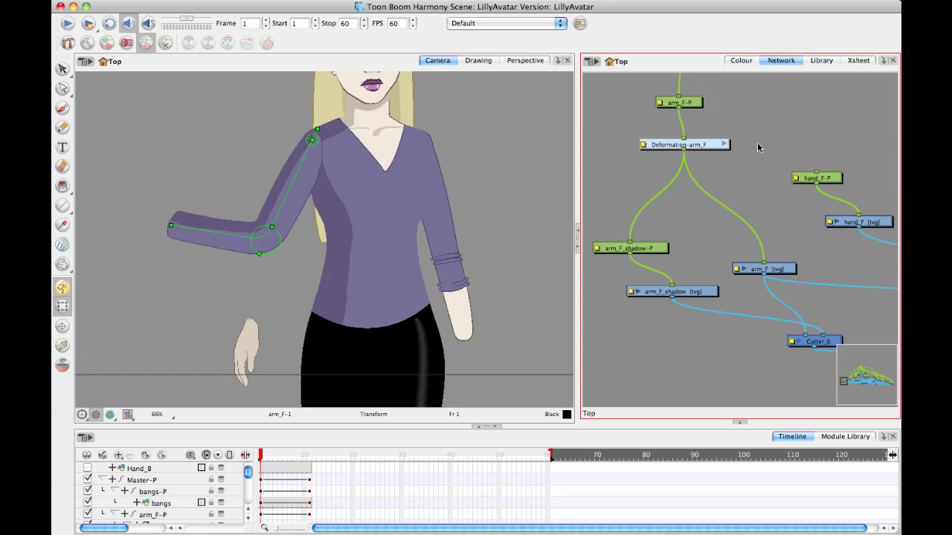
pyautogui.click(699, 146)
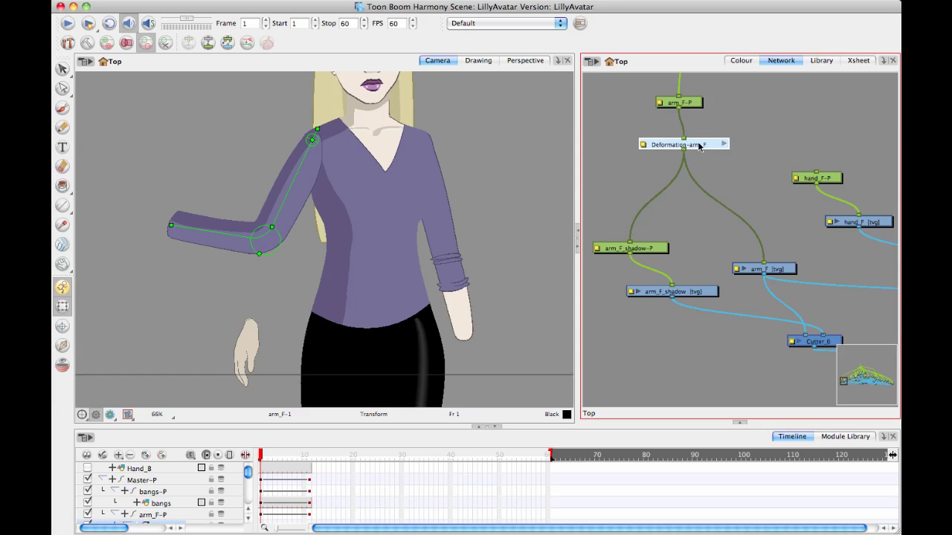
pyautogui.click(225, 48)
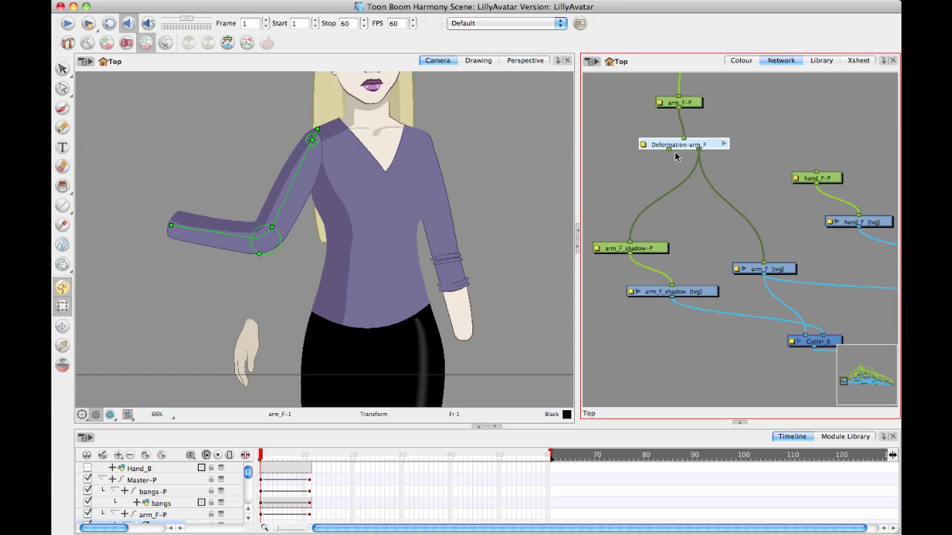
pyautogui.moveTo(668, 151)
pyautogui.mouseDown()
pyautogui.moveTo(751, 165)
pyautogui.moveTo(800, 160)
pyautogui.moveTo(821, 173)
pyautogui.mouseUp()
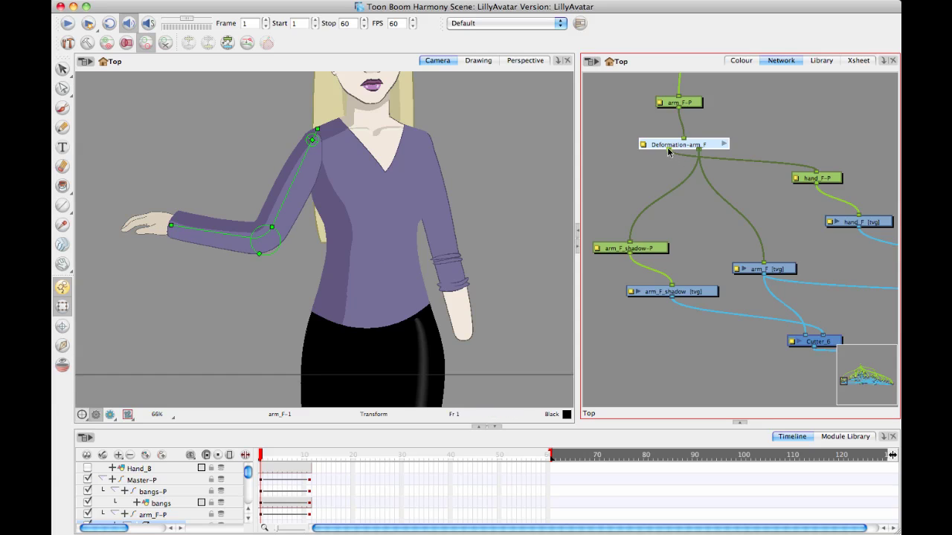
pyautogui.moveTo(668, 151); pyautogui.dragTo(630, 241)
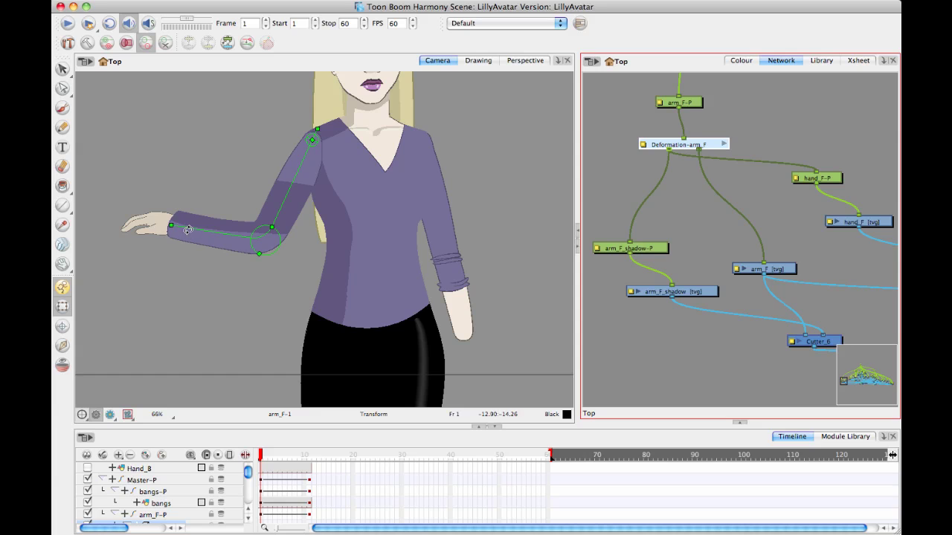
# Step: Rotate the forearm to test, relink the deformation to arm_F_shadow-P, and turn the hand up-left
pyautogui.moveTo(188, 230); pyautogui.dragTo(163, 259)
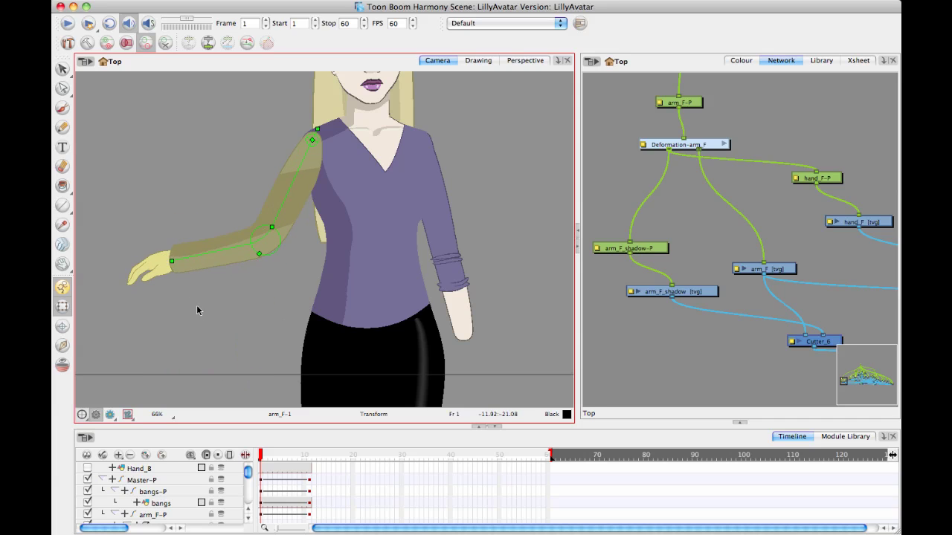
pyautogui.moveTo(196, 310); pyautogui.dragTo(196, 310)
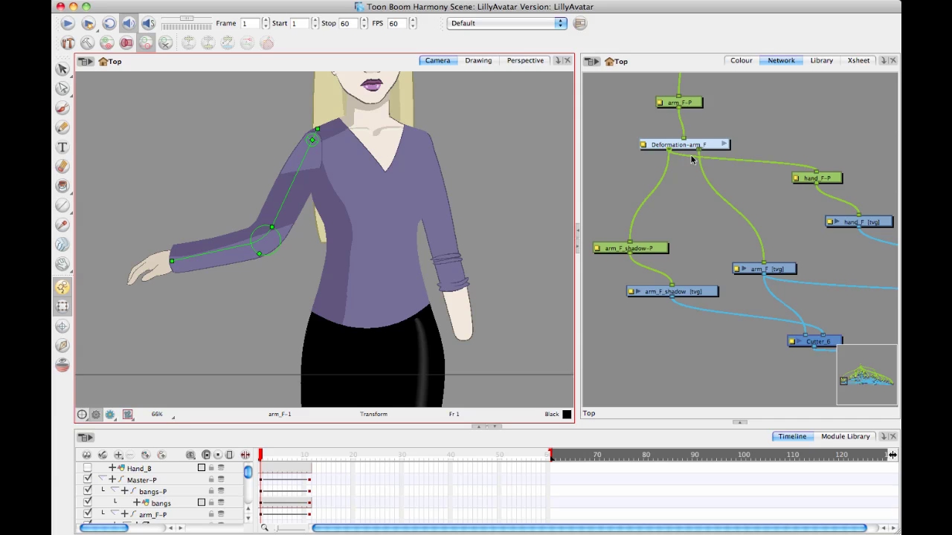
pyautogui.moveTo(700, 152); pyautogui.dragTo(628, 240)
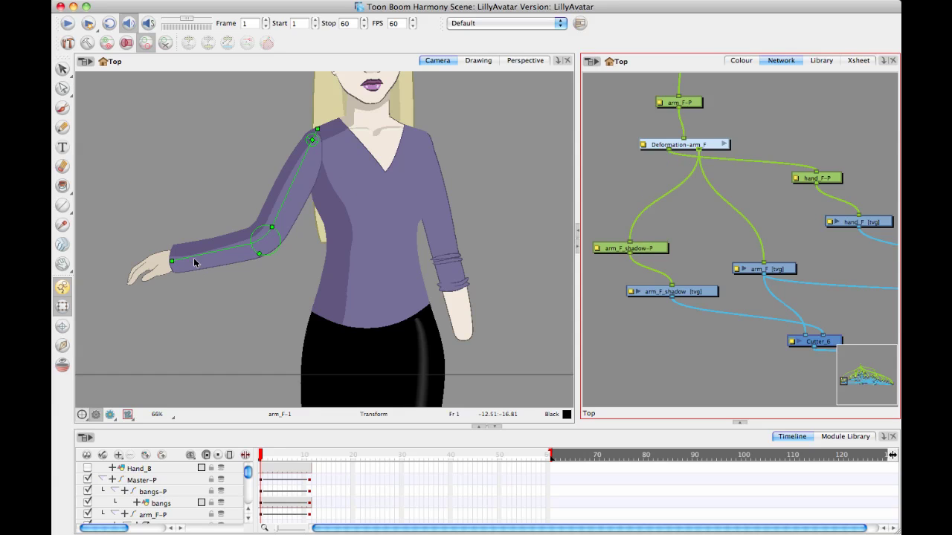
pyautogui.moveTo(193, 259); pyautogui.dragTo(145, 258)
# Step: Select the arm_F_shadow-P peg, shift it slightly, and rotate it a little around its centre
pyautogui.click(225, 239)
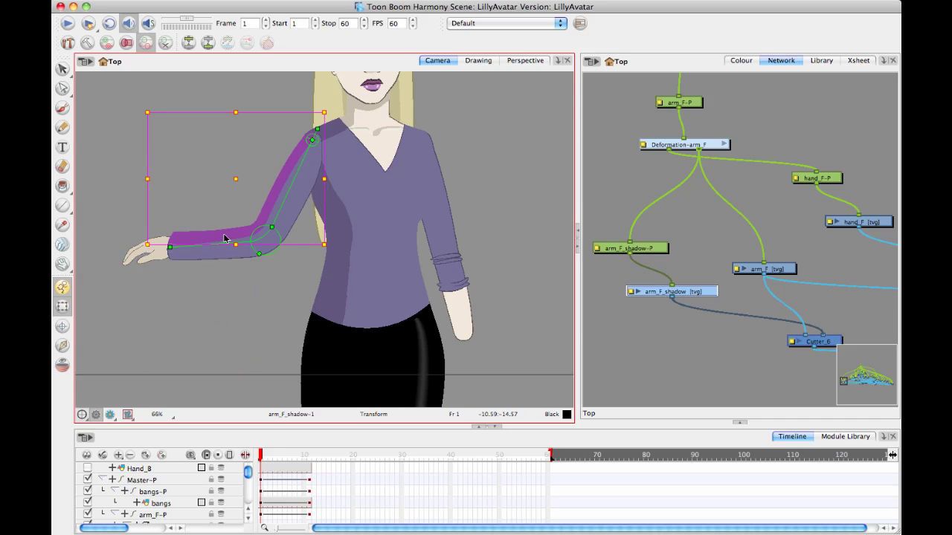
pyautogui.click(647, 250)
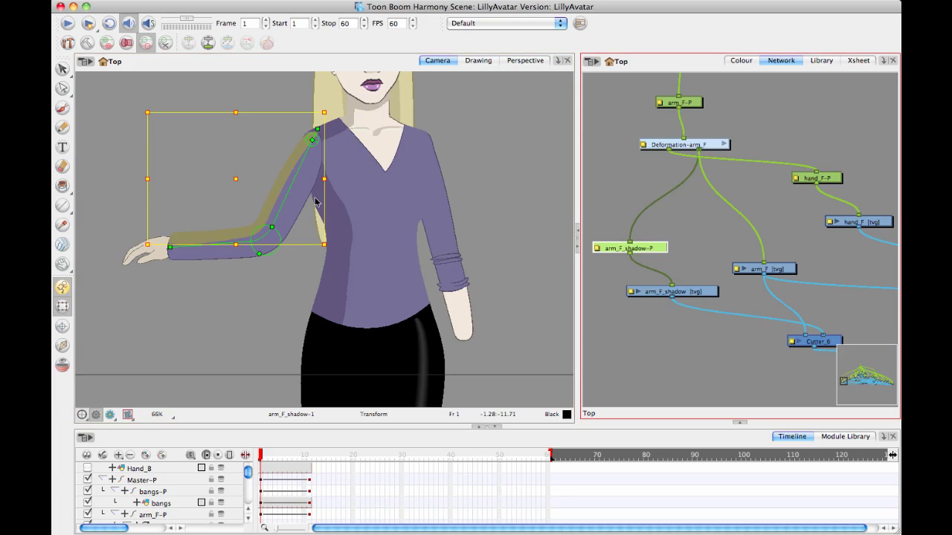
pyautogui.moveTo(240, 179); pyautogui.dragTo(244, 179)
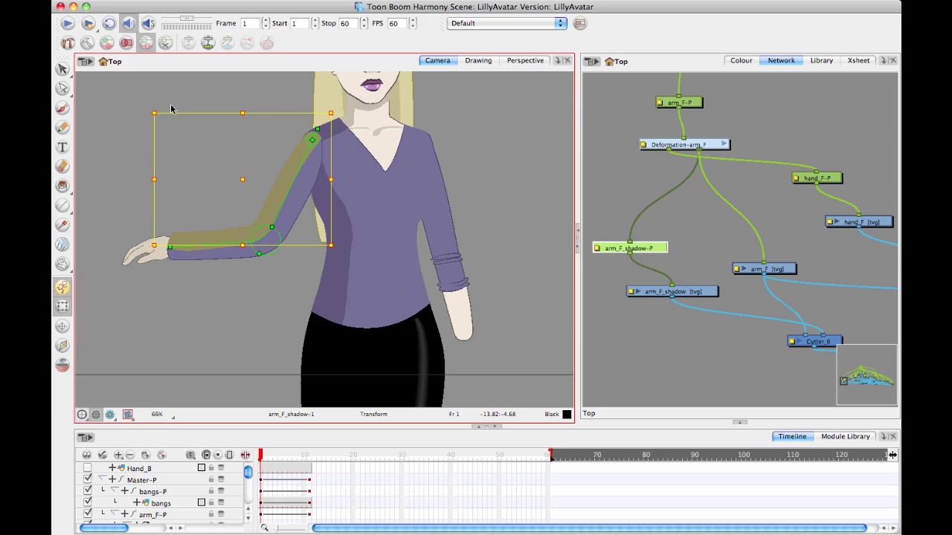
pyautogui.moveTo(152, 107)
pyautogui.mouseDown()
pyautogui.moveTo(143, 158)
pyautogui.moveTo(148, 101)
pyautogui.mouseUp()
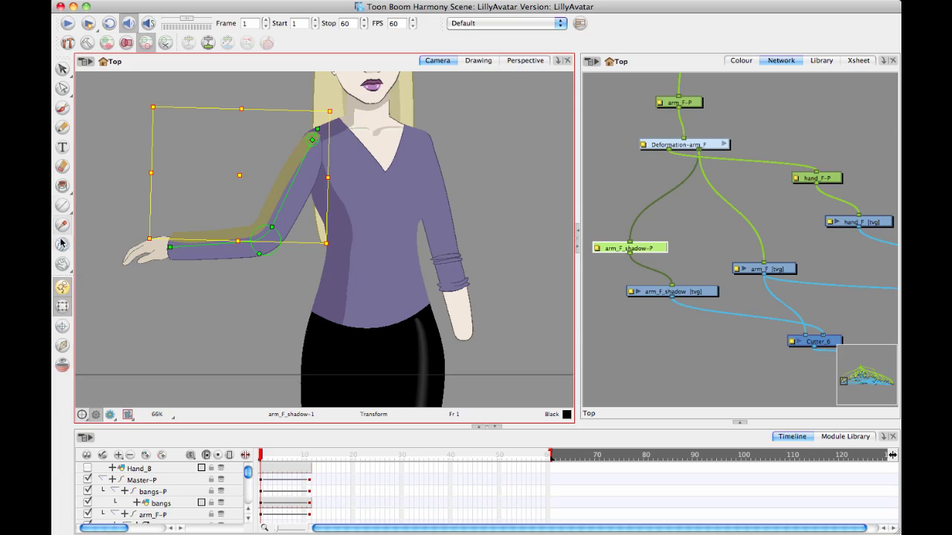
# Step: Add the Deformation toolbar to the interface
pyautogui.rightClick(328, 41)
pyautogui.click(353, 87)
pyautogui.press('space')
pyautogui.scroll(-2, 288, 228)
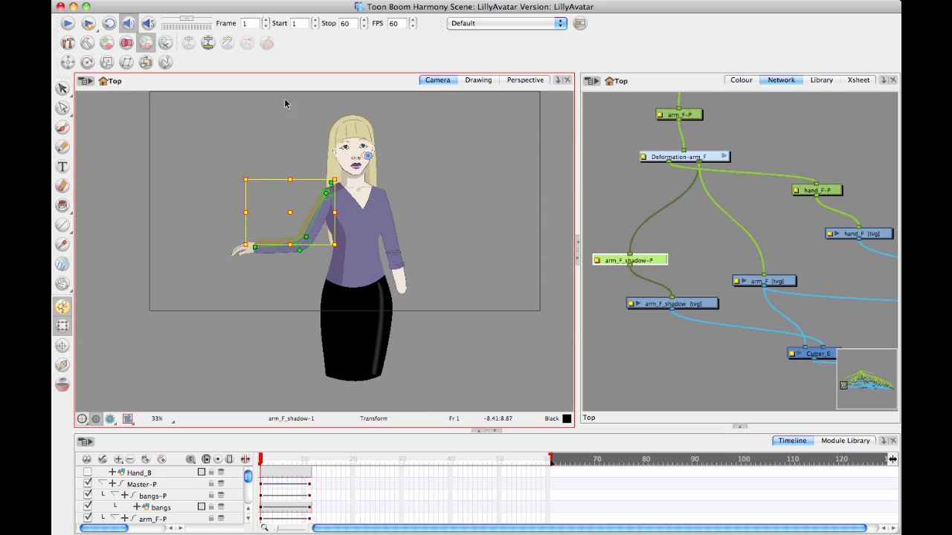
# Step: Move the arm shadow's rotation pivot to the left shoulder and rotate the shadow in line with the arm
pyautogui.click(87, 61)
pyautogui.moveTo(367, 156); pyautogui.dragTo(325, 195)
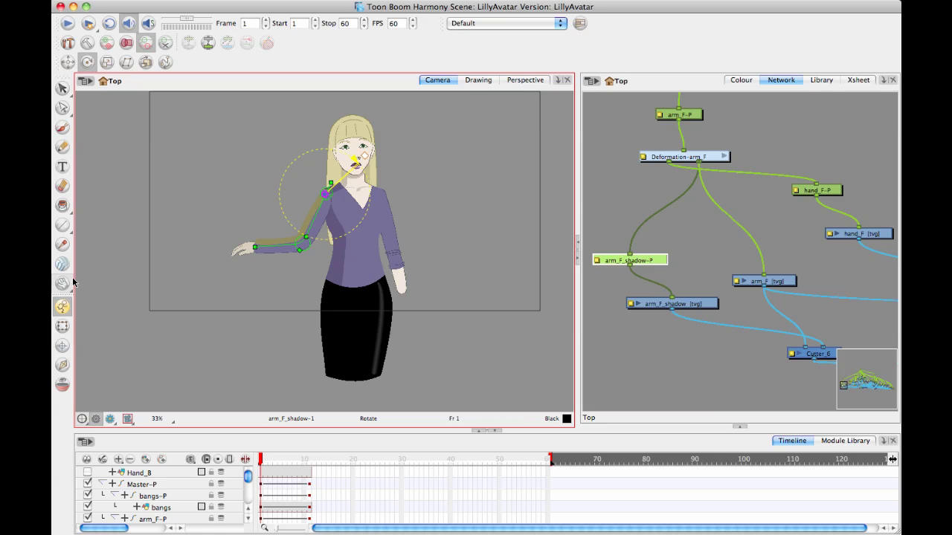
pyautogui.click(62, 326)
pyautogui.scroll(-5, 228, 192)
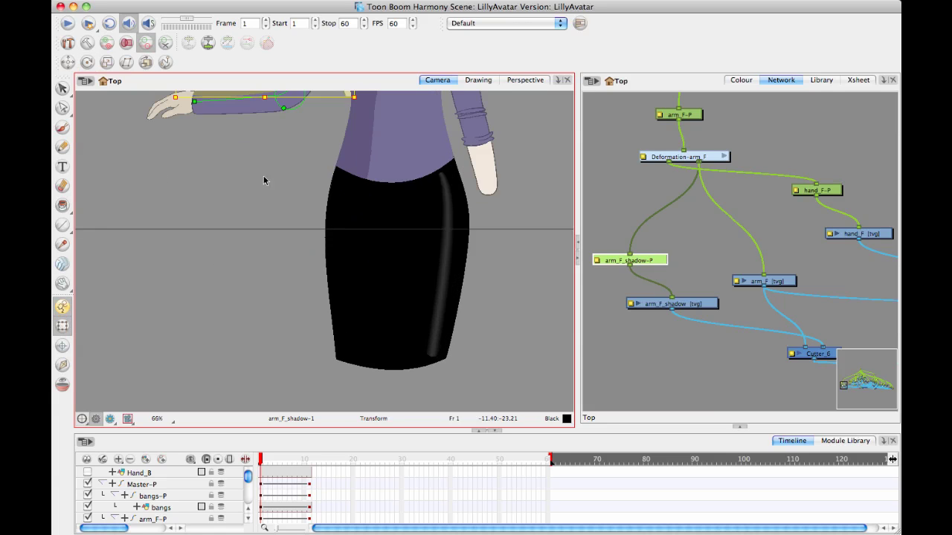
pyautogui.press('2')
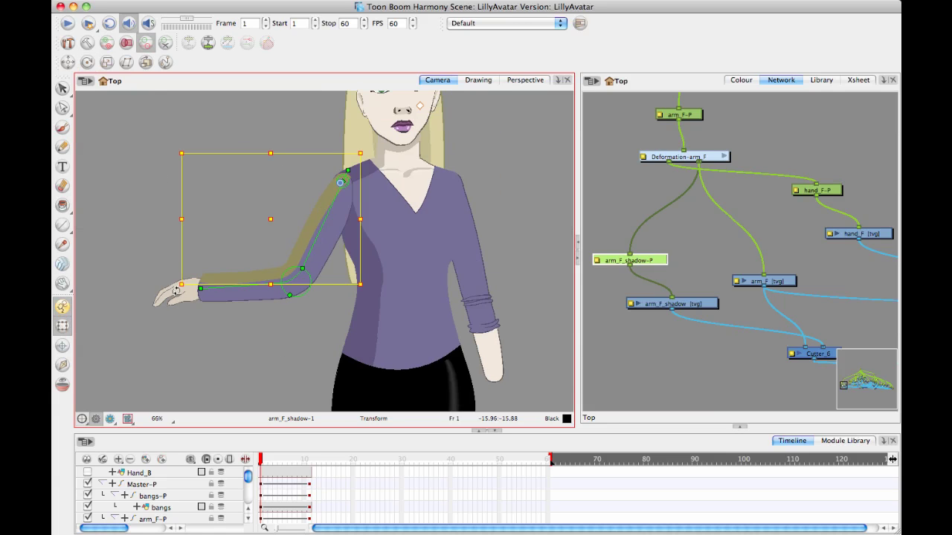
pyautogui.moveTo(176, 292)
pyautogui.mouseDown()
pyautogui.moveTo(168, 269)
pyautogui.moveTo(179, 296)
pyautogui.moveTo(173, 280)
pyautogui.mouseUp()
pyautogui.click(172, 193)
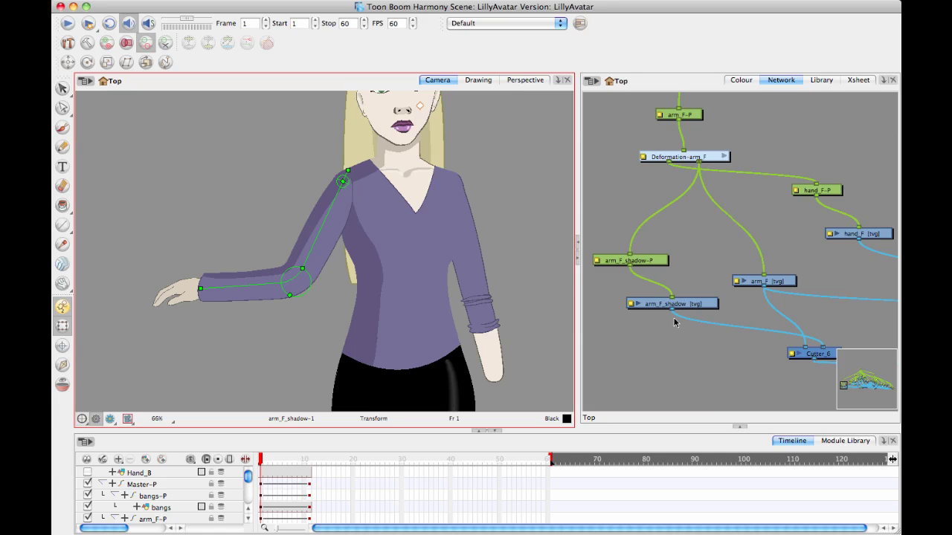
# Step: Nudge the arm_F_shadow-P peg slightly right and down, rotating it a little around the shoulder
pyautogui.click(649, 262)
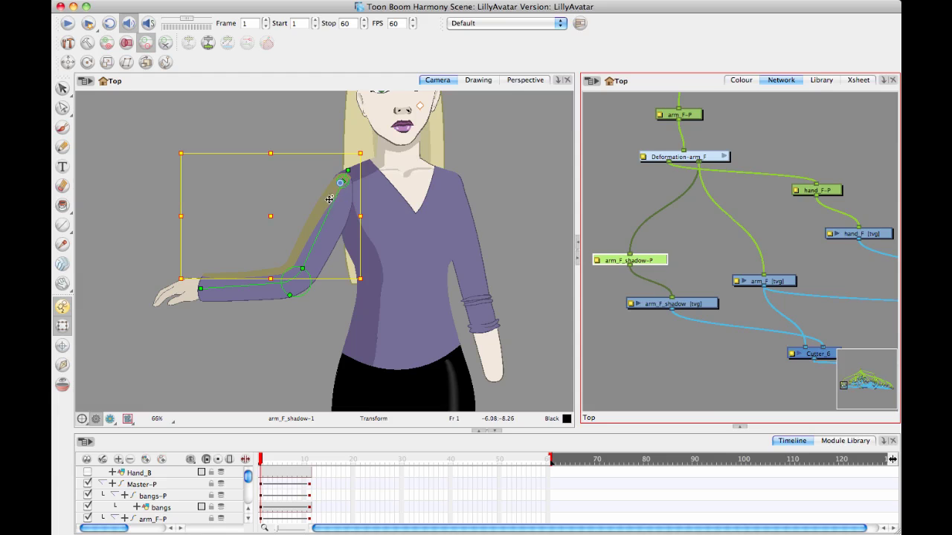
pyautogui.moveTo(327, 198); pyautogui.dragTo(330, 202)
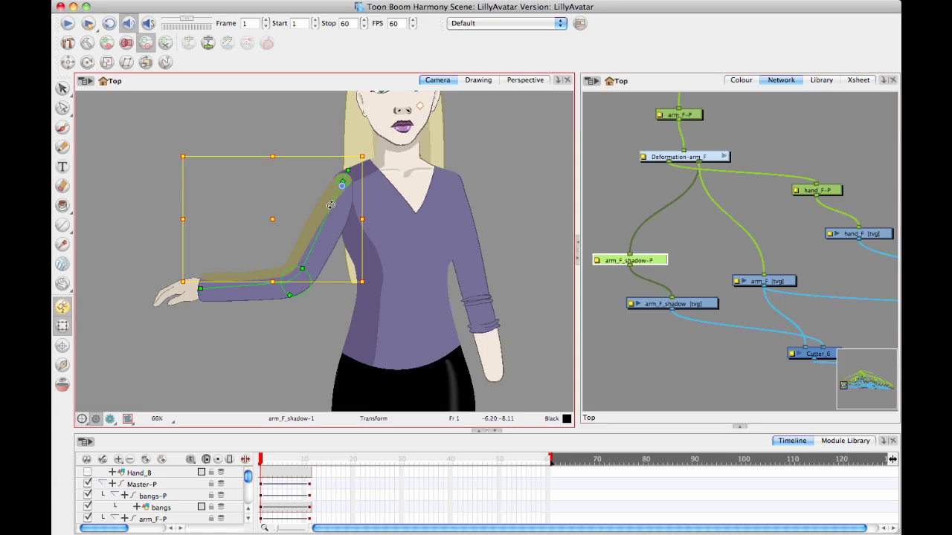
pyautogui.moveTo(371, 280); pyautogui.dragTo(371, 283)
pyautogui.click(244, 374)
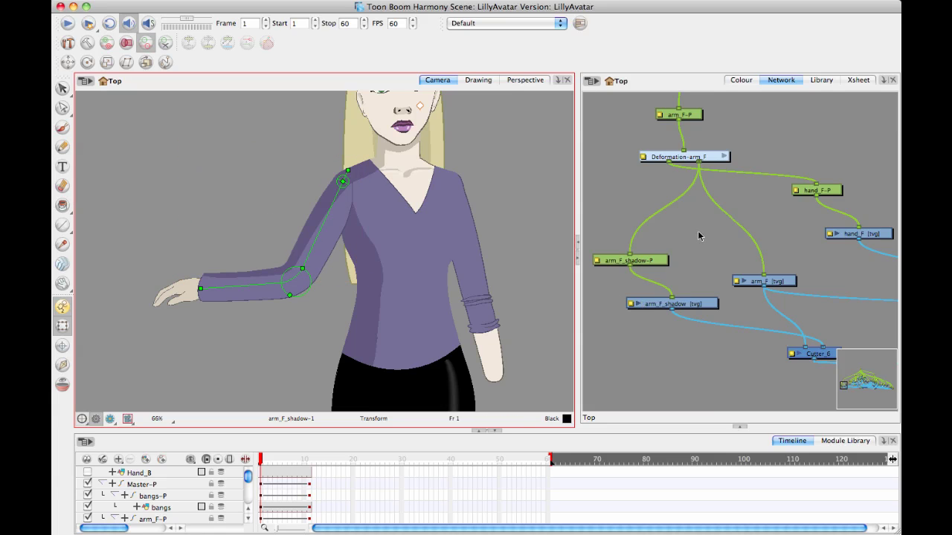
pyautogui.click(686, 158)
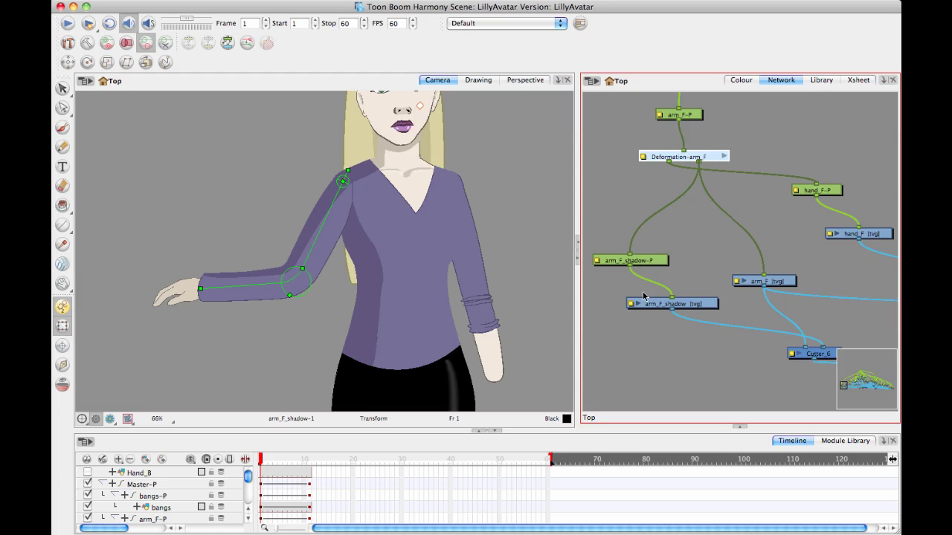
pyautogui.moveTo(480, 196); pyautogui.dragTo(428, 208)
pyautogui.scroll(-3, 477, 200)
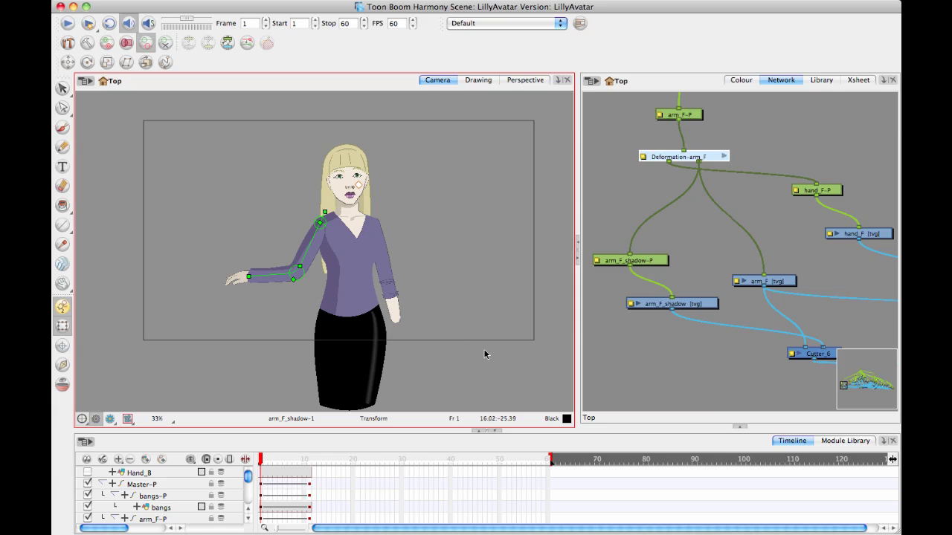